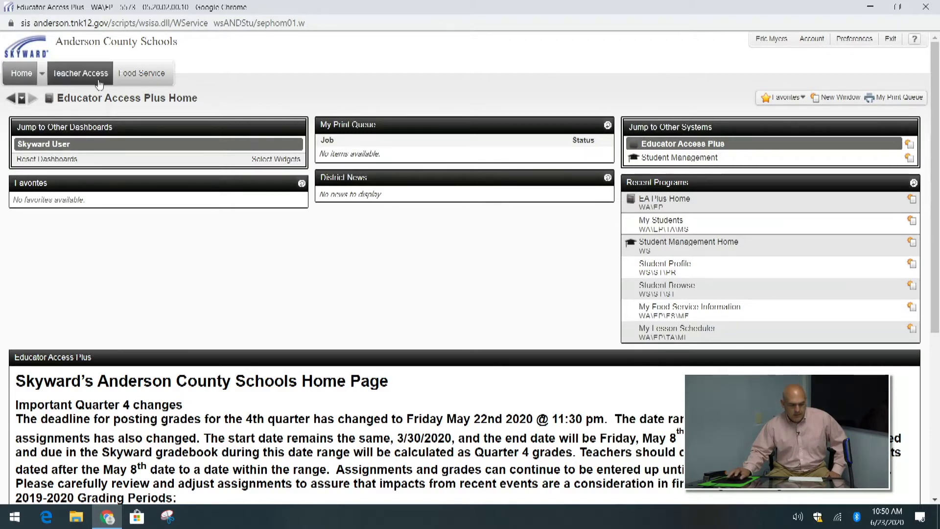
- Open the standards gradebook of the 1 Self Contained class from the teacher's gradebook list
{"action": "left_click", "coordinate": [80, 73]}
{"action": "left_click", "coordinate": [63, 133]}
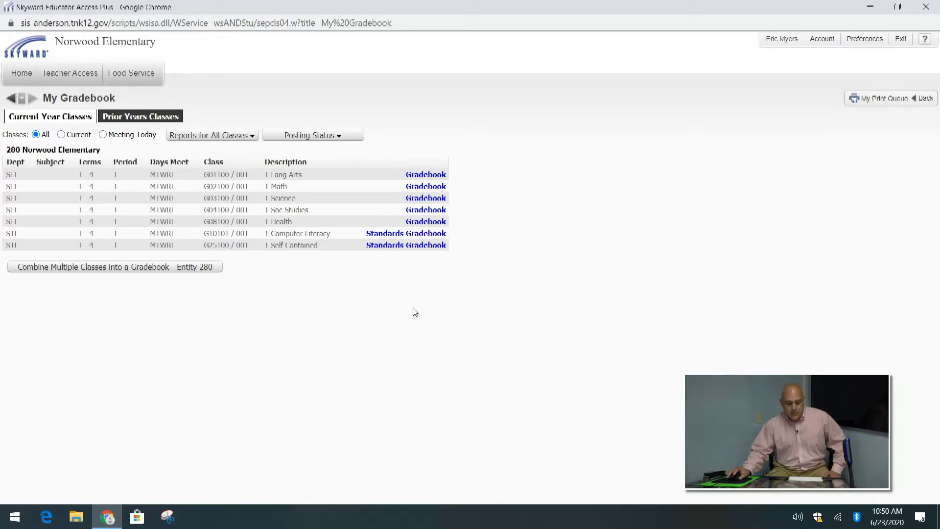
{"action": "left_click", "coordinate": [406, 245]}
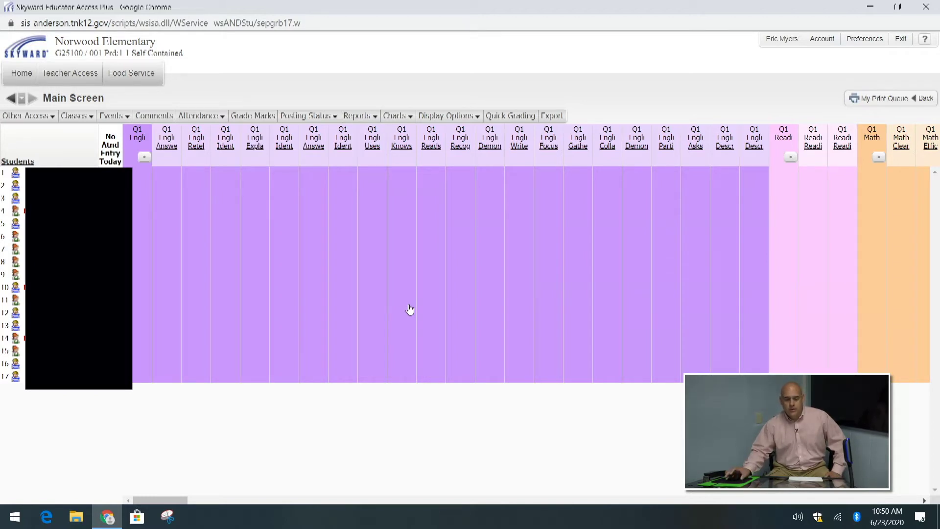
- Save the gradebook's grade period display with only Quarter 1 shown
{"action": "left_click", "coordinate": [442, 116]}
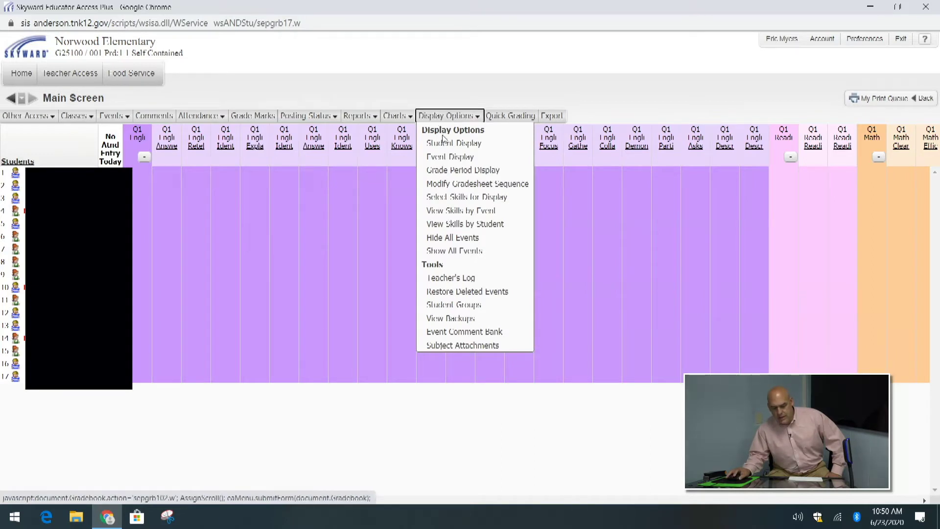
{"action": "left_click", "coordinate": [449, 170]}
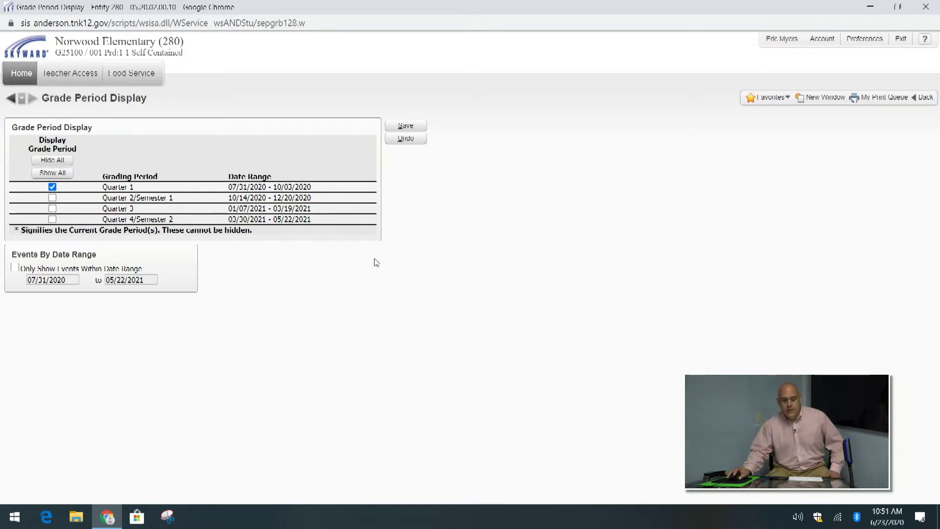
{"action": "left_click", "coordinate": [405, 126]}
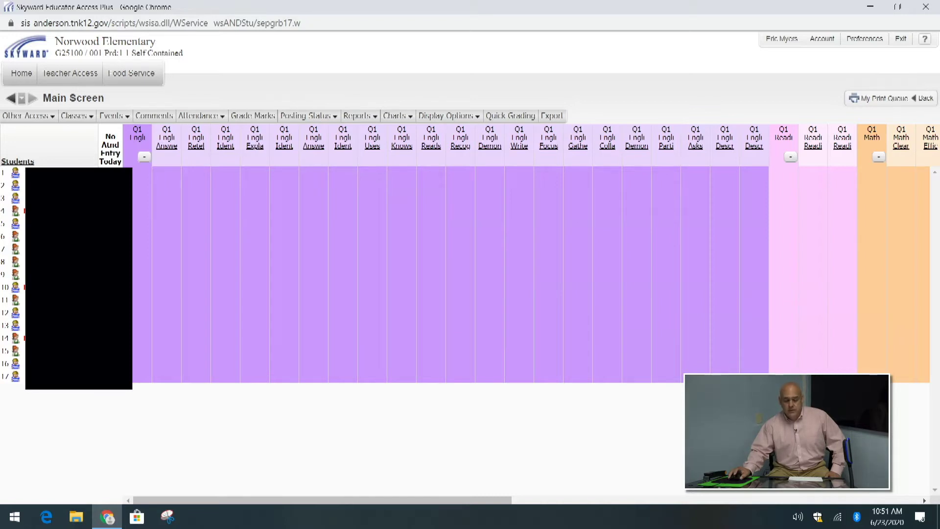
- Set the student name display to Suppress so names are completely hidden in the gradebook, and save it
{"action": "left_click", "coordinate": [445, 115]}
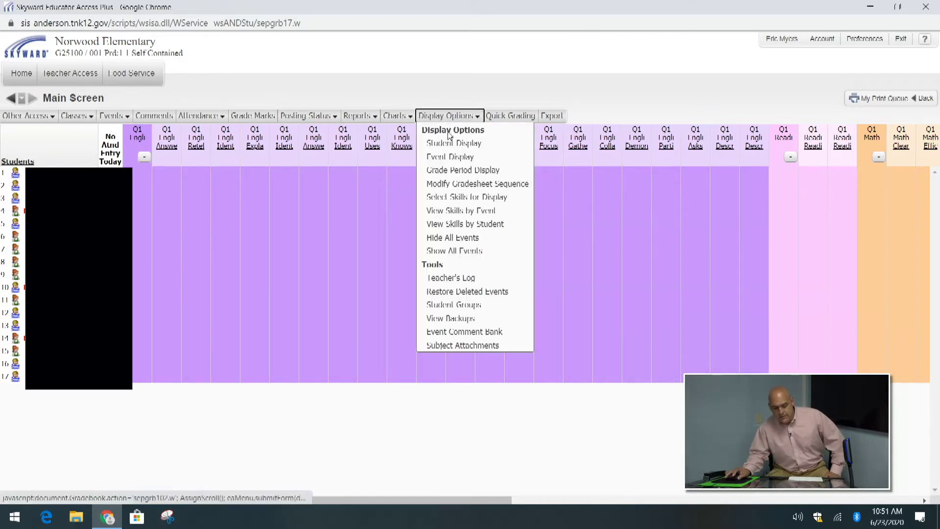
{"action": "left_click", "coordinate": [454, 143]}
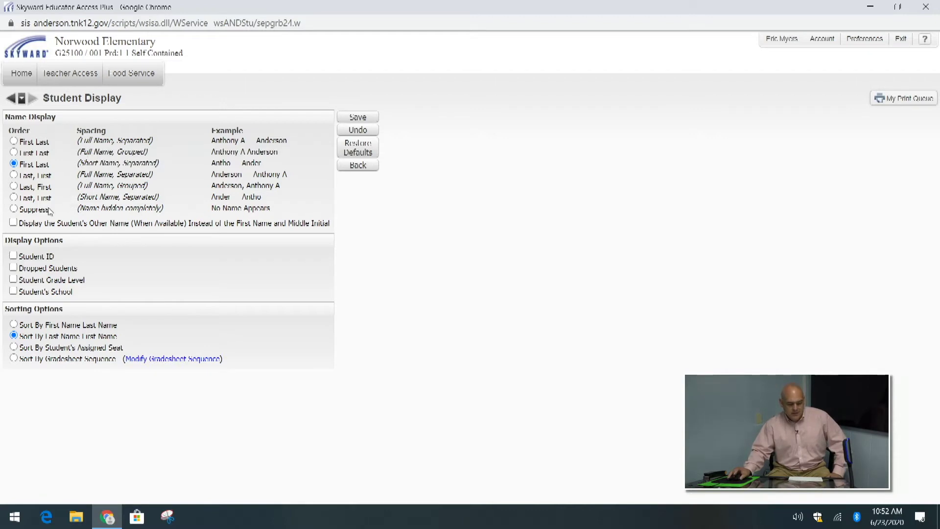
{"action": "left_click", "coordinate": [14, 209]}
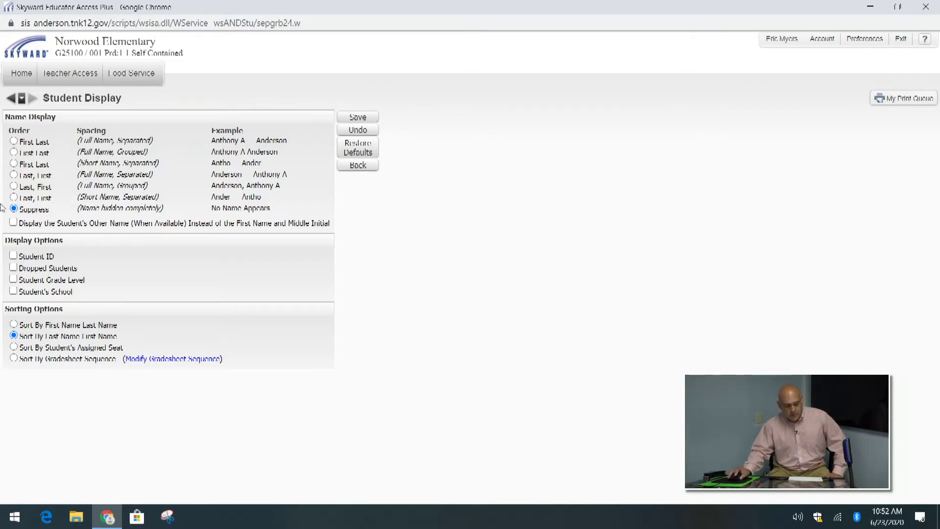
{"action": "left_click", "coordinate": [358, 118]}
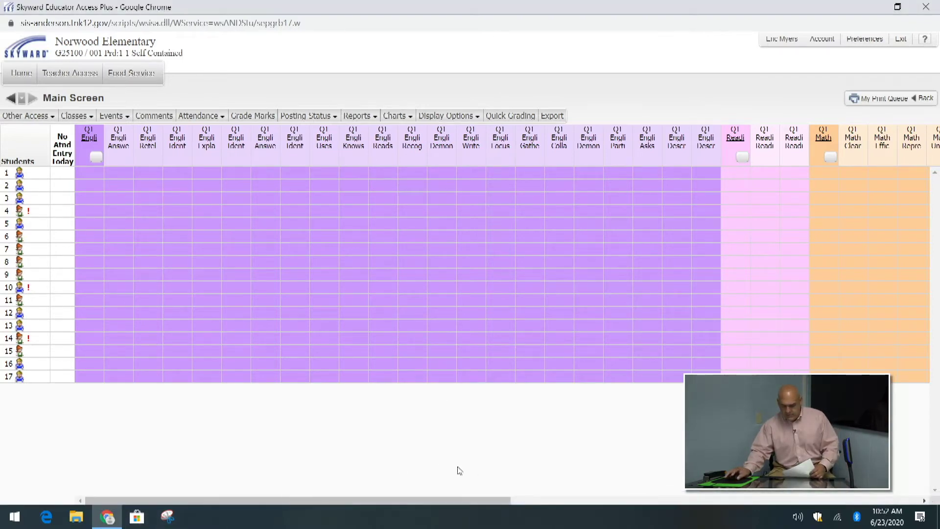
- Mass assign a grade of 4 to all blank entries of the Q1 English skill "Answers questions about key details in the text"
{"action": "left_click", "coordinate": [924, 500]}
{"action": "left_click_drag", "start_coordinate": [925, 502], "coordinate": [927, 502]}
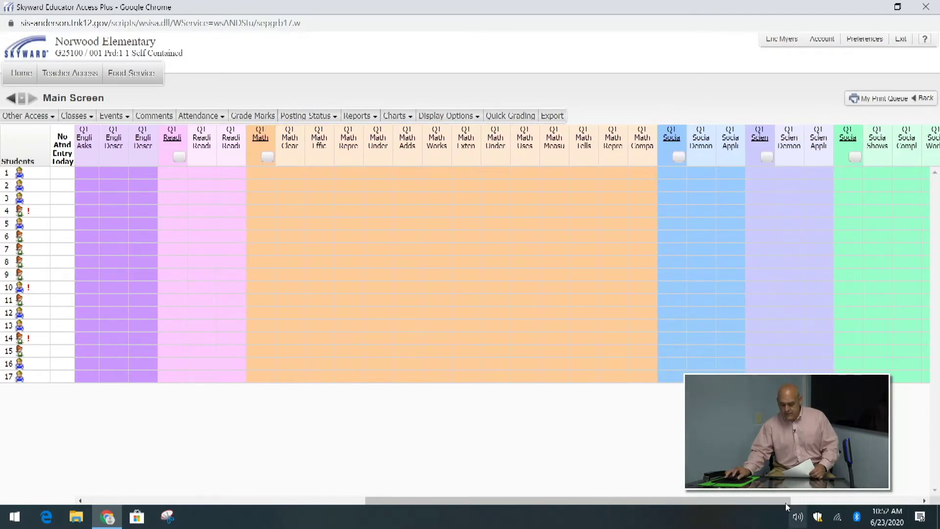
{"action": "left_click", "coordinate": [908, 497]}
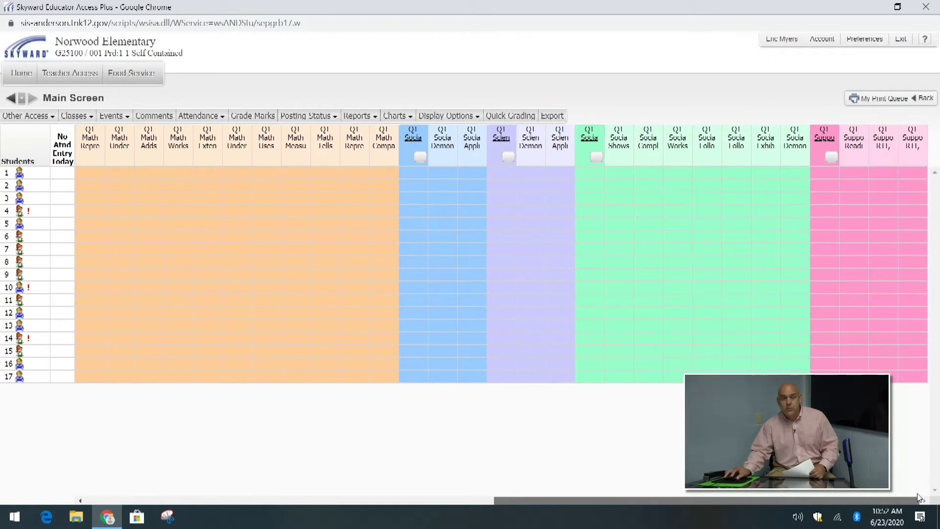
{"action": "left_click_drag", "start_coordinate": [908, 497], "coordinate": [431, 517]}
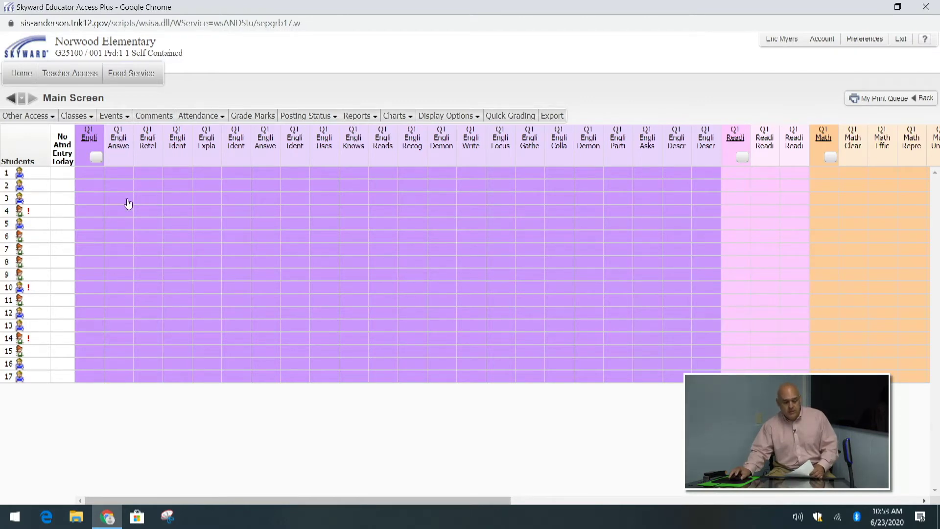
{"action": "left_click", "coordinate": [118, 145]}
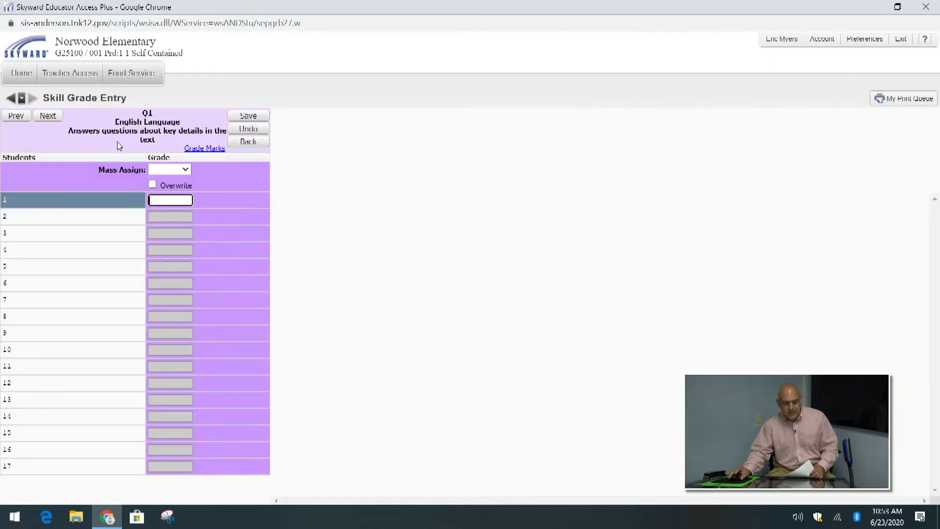
{"action": "left_click", "coordinate": [186, 170]}
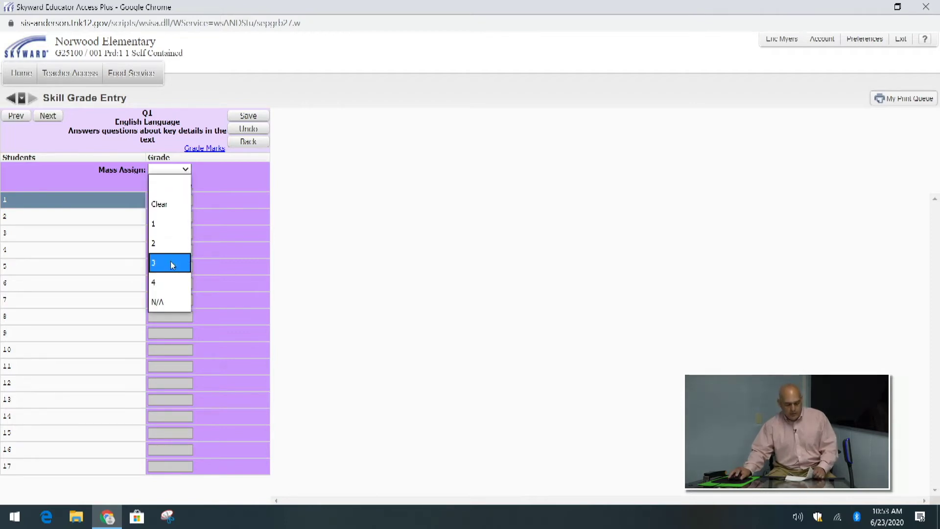
{"action": "left_click", "coordinate": [166, 282]}
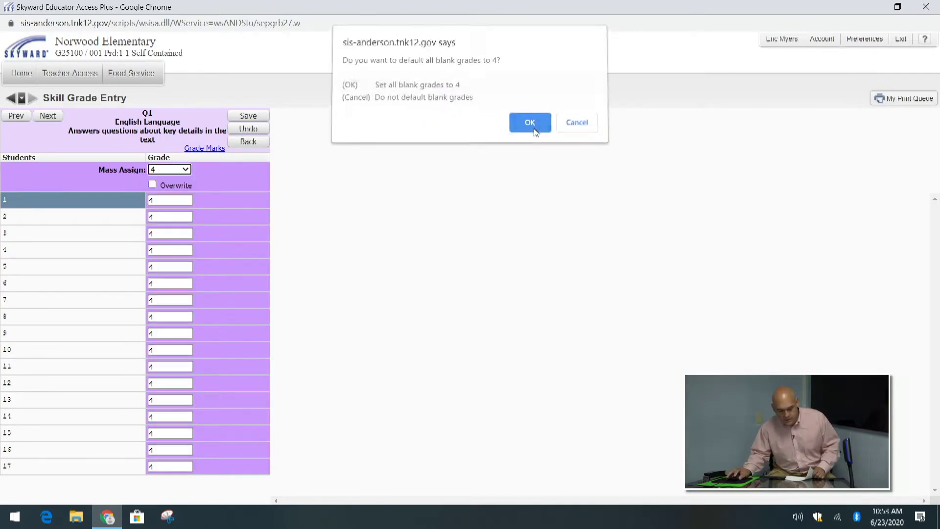
{"action": "left_click", "coordinate": [538, 118]}
{"action": "left_click", "coordinate": [168, 267]}
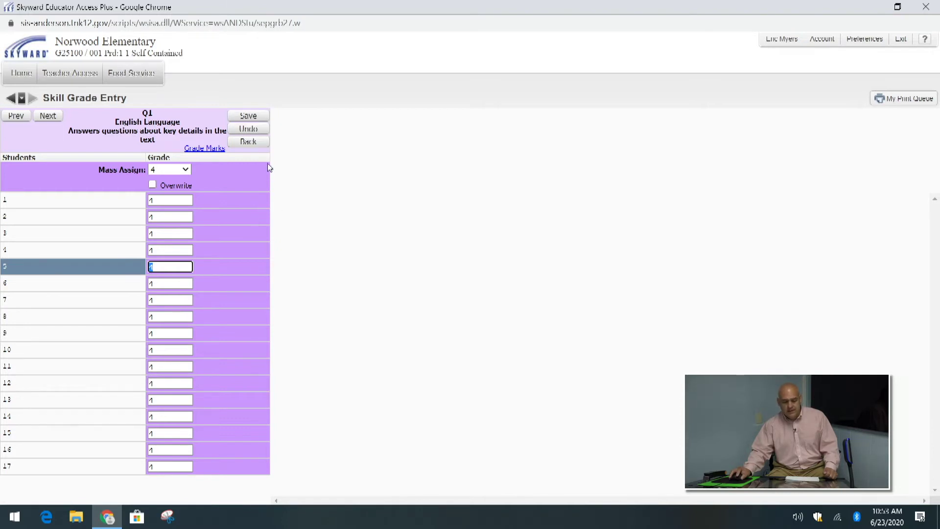
- Undo the mass-assigned skill grades and return to the gradebook's main screen
{"action": "left_click", "coordinate": [253, 129]}
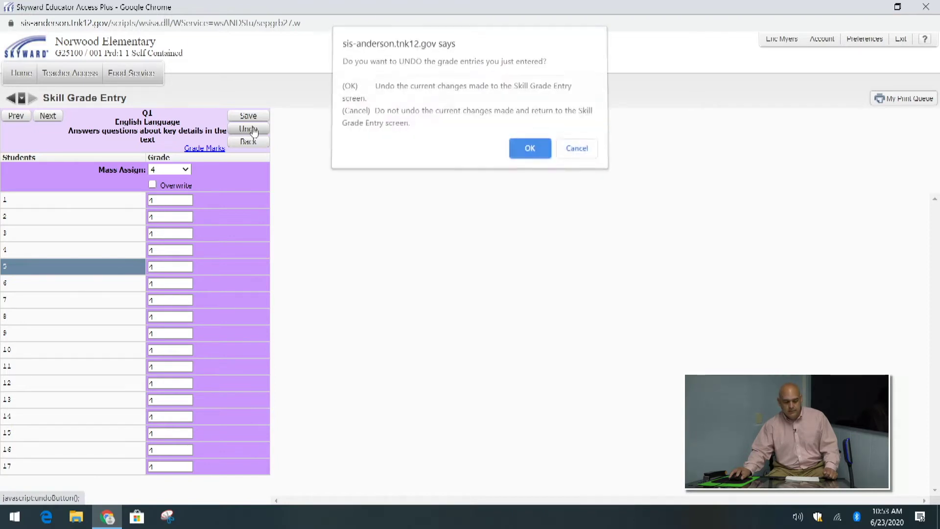
{"action": "left_click", "coordinate": [525, 146]}
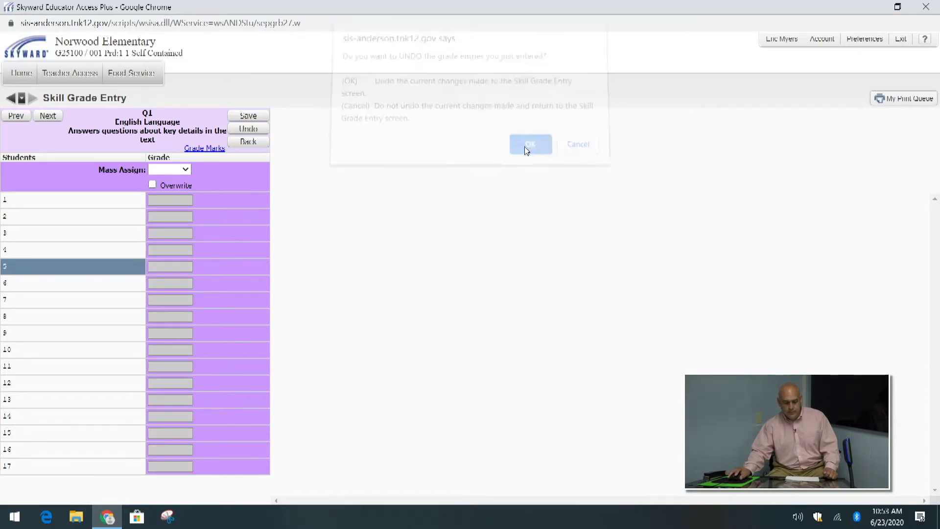
{"action": "left_click", "coordinate": [248, 142]}
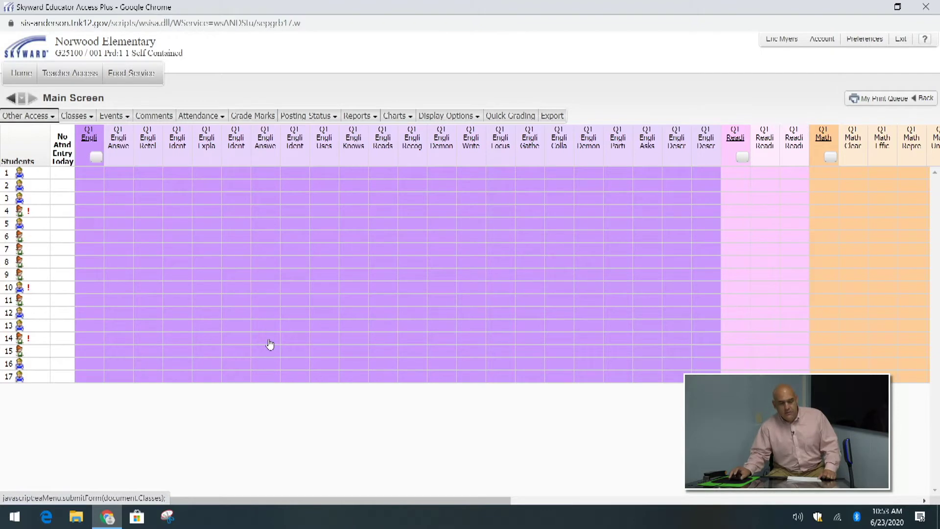
- View the daily attendance screen by name and return to the gradebook
{"action": "mouse_move", "coordinate": [210, 118]}
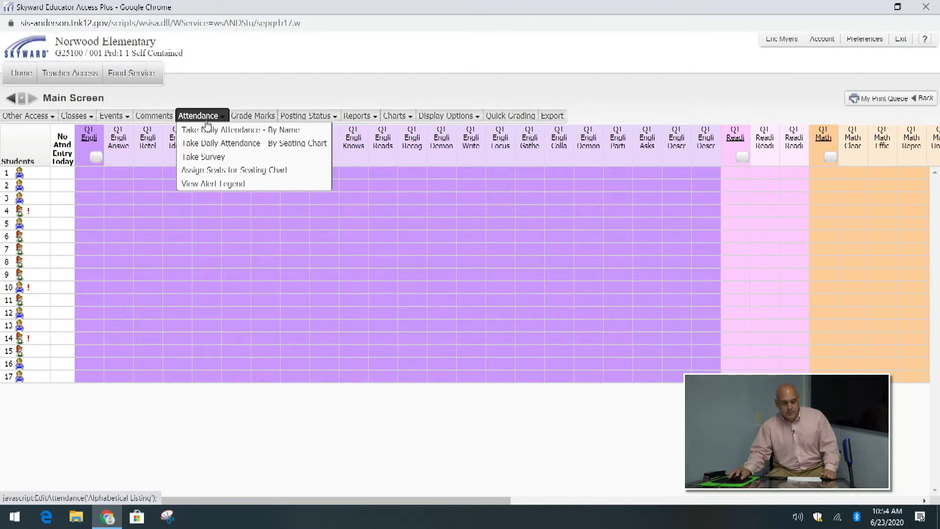
{"action": "left_click", "coordinate": [207, 131]}
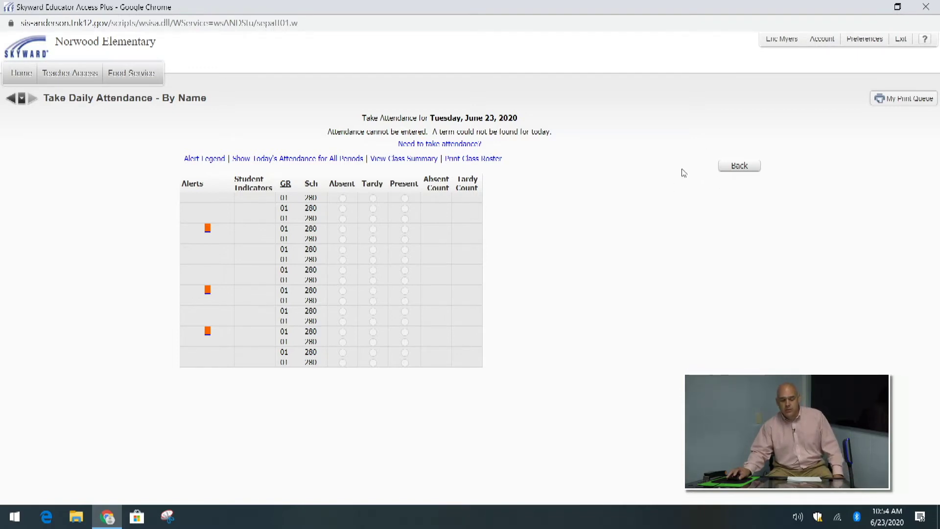
{"action": "left_click", "coordinate": [739, 166]}
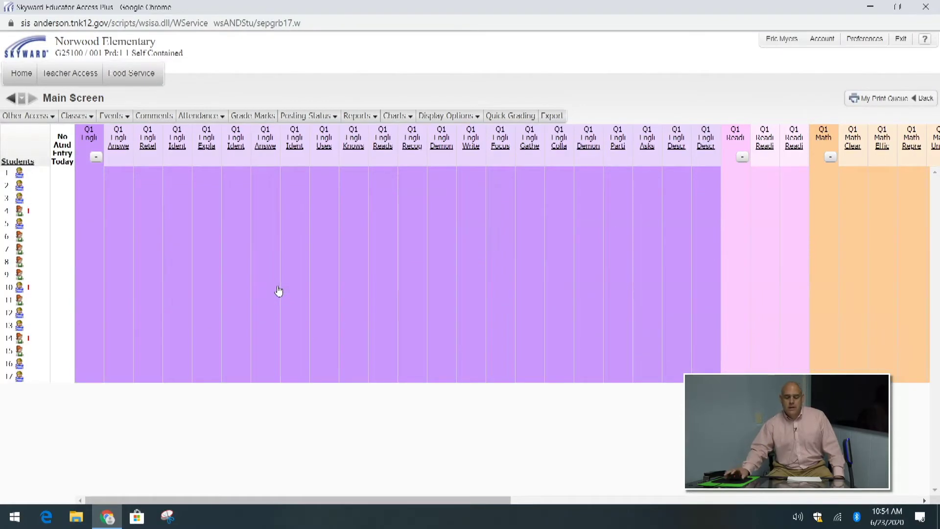
- Review the grade period display settings of the Self Contained gradebook, discarding any changes
{"action": "left_click", "coordinate": [462, 116]}
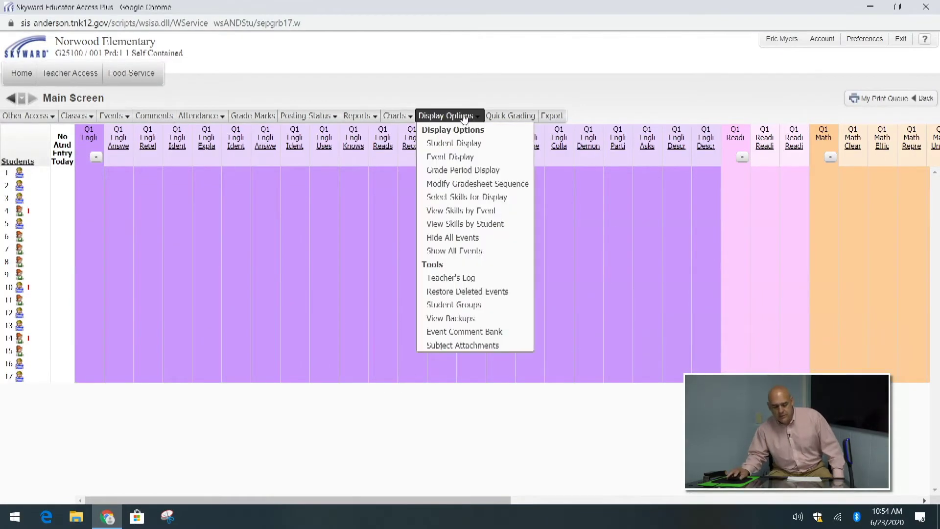
{"action": "left_click", "coordinate": [460, 170]}
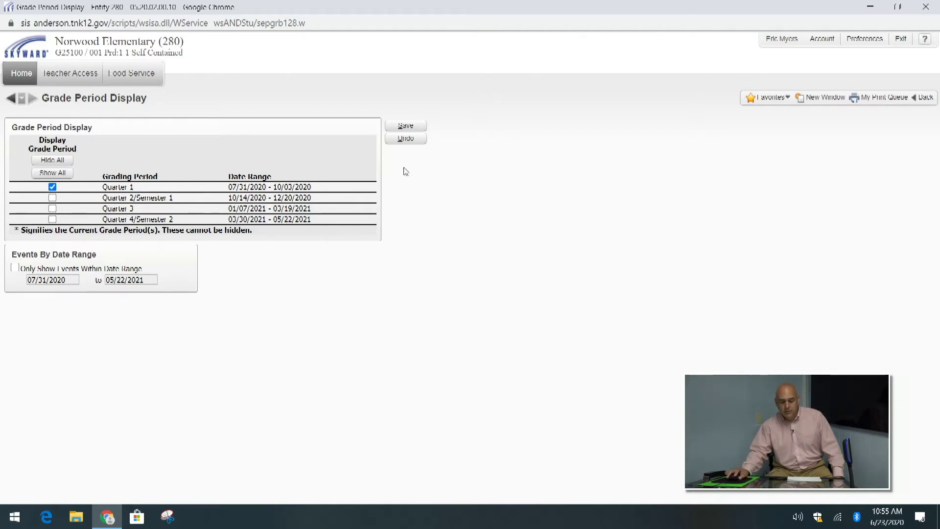
{"action": "left_click", "coordinate": [405, 139]}
{"action": "left_click", "coordinate": [418, 301]}
- Leave the Self Contained gradebook and open the gradebook of the 1 Science class
{"action": "left_click", "coordinate": [11, 98]}
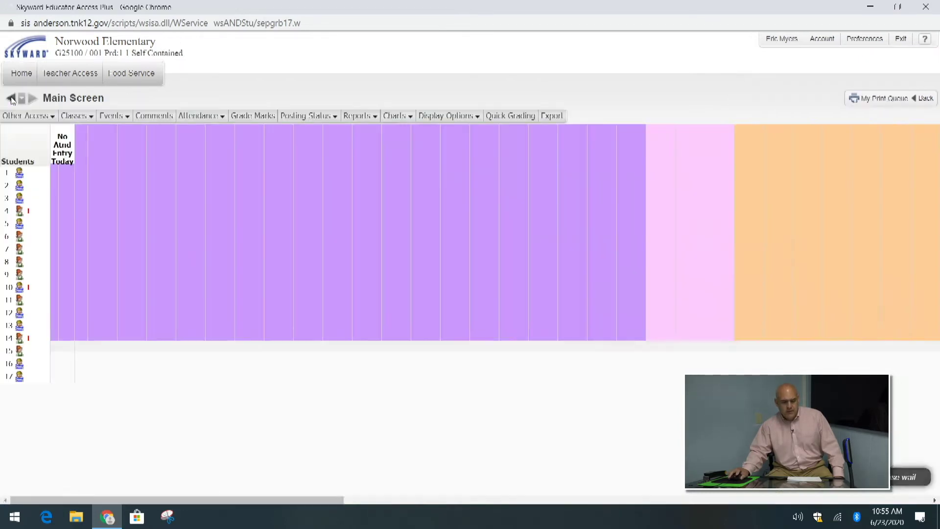
{"action": "left_click", "coordinate": [12, 99]}
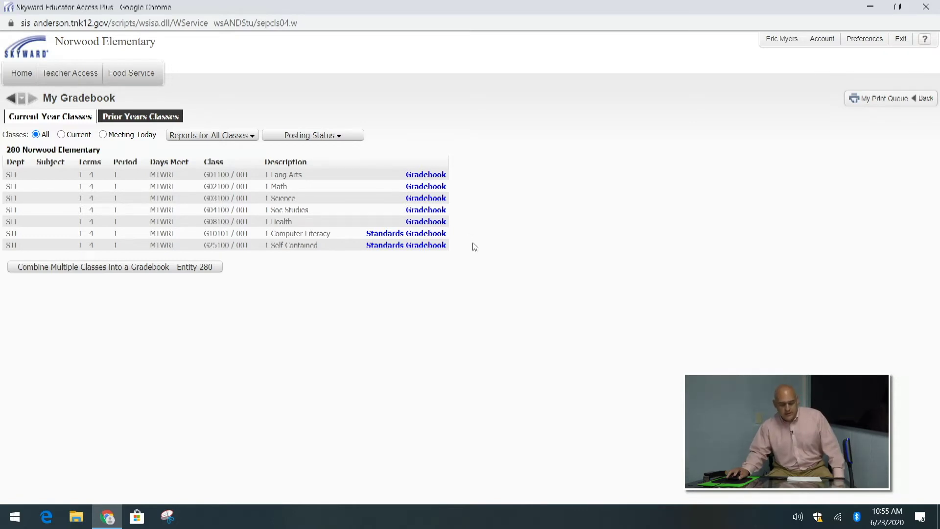
{"action": "left_click", "coordinate": [430, 198]}
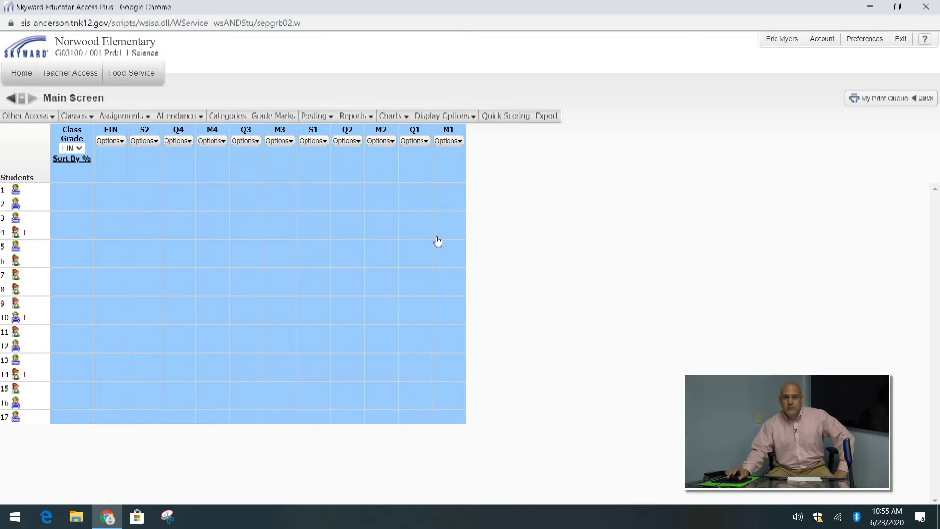
- Limit the Science gradebook's displayed assignments and grade periods to Mid Term 1 and Quarter 1, and save
{"action": "left_click", "coordinate": [443, 116]}
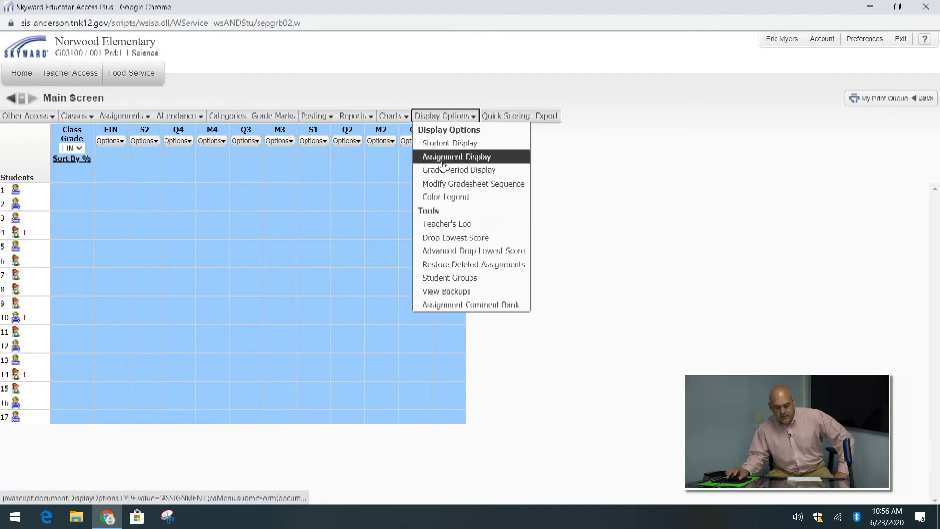
{"action": "left_click", "coordinate": [444, 170]}
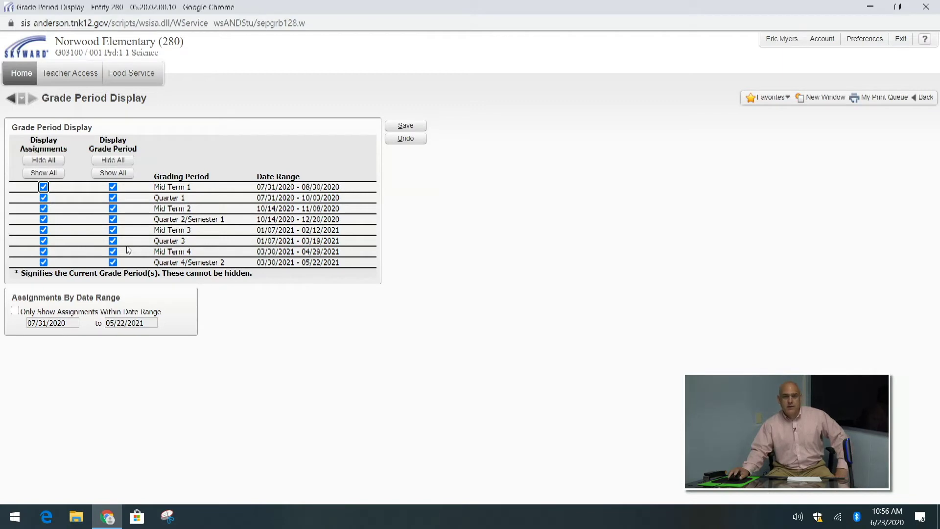
{"action": "left_click", "coordinate": [53, 161]}
{"action": "left_click", "coordinate": [113, 160]}
{"action": "left_click", "coordinate": [43, 186]}
{"action": "left_click", "coordinate": [43, 197]}
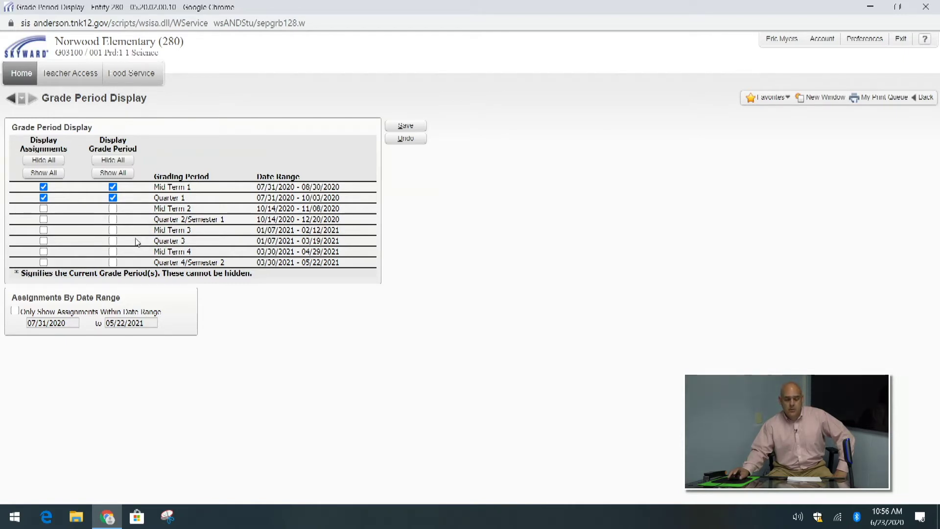
{"action": "left_click", "coordinate": [415, 129]}
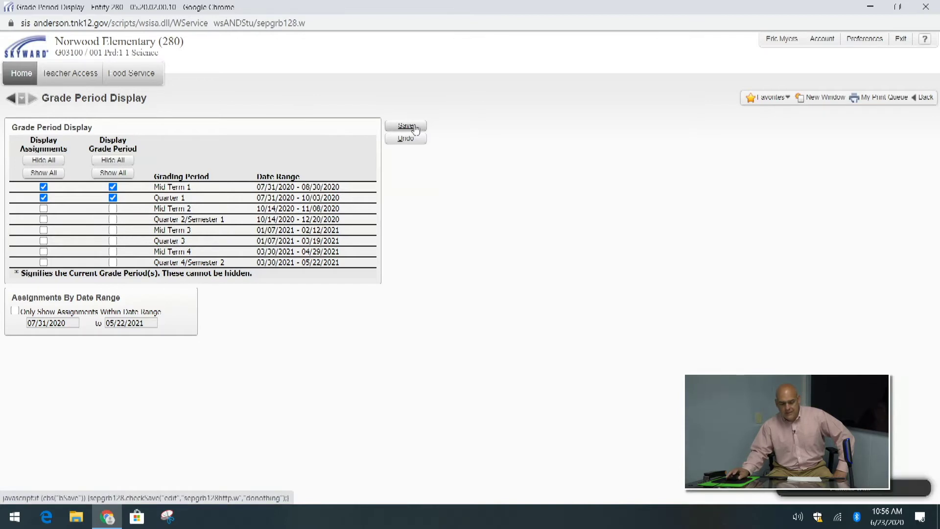
- Examine the options available for term Q1 in the Science gradebook without choosing any
{"action": "left_click", "coordinate": [114, 140]}
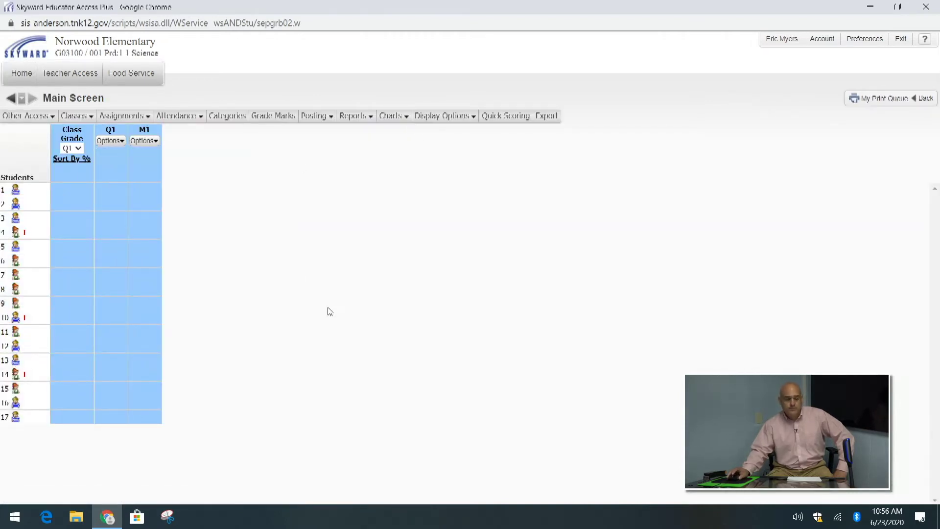
{"action": "mouse_move", "coordinate": [143, 160]}
{"action": "left_click", "coordinate": [111, 141]}
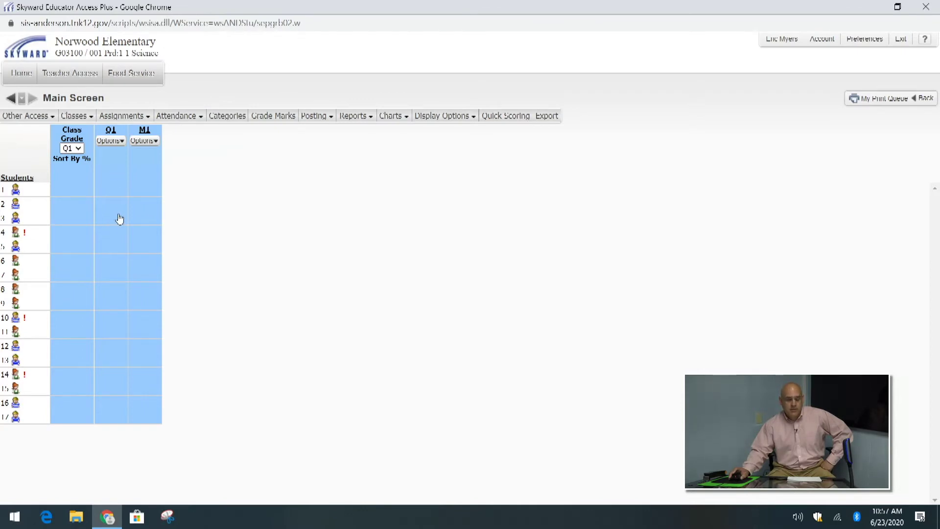
{"action": "left_click", "coordinate": [110, 141]}
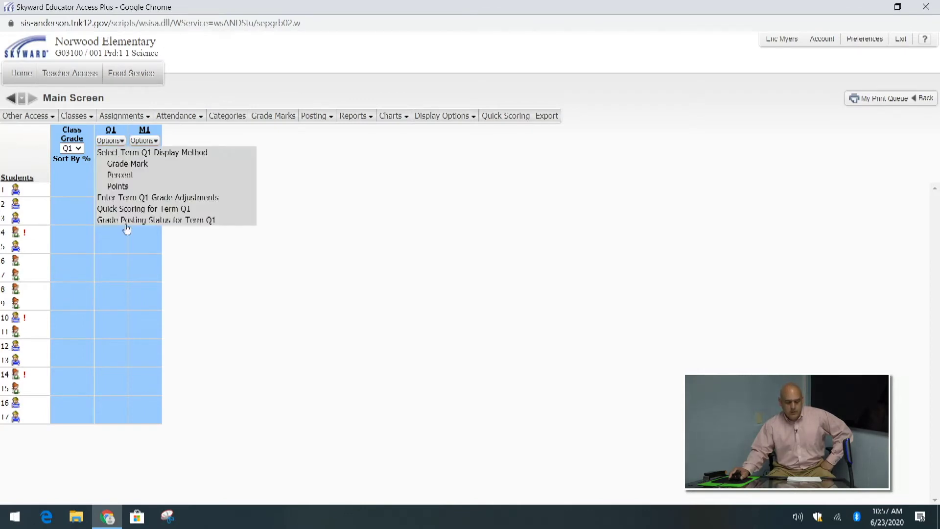
{"action": "left_click", "coordinate": [248, 277]}
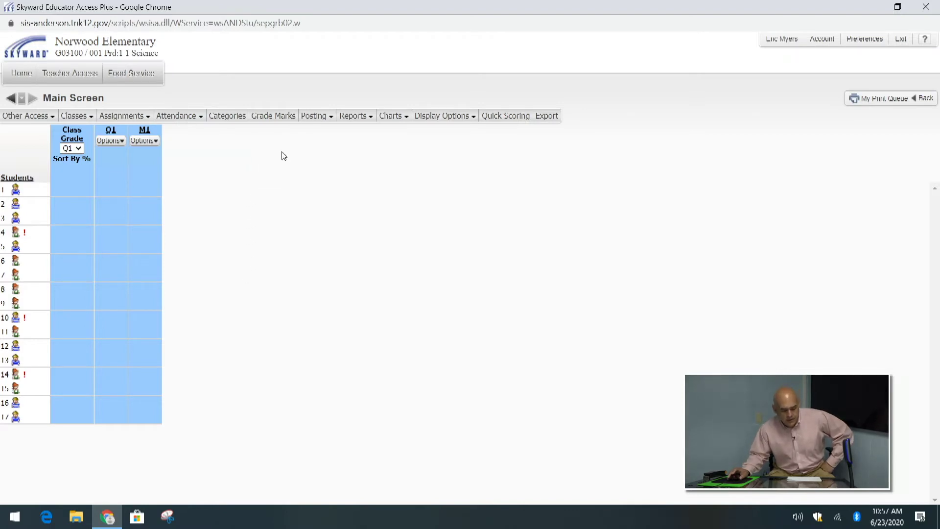
- Change the Science gradebook's category score method to base grades on percents assigned to categories, and save
{"action": "left_click", "coordinate": [228, 116]}
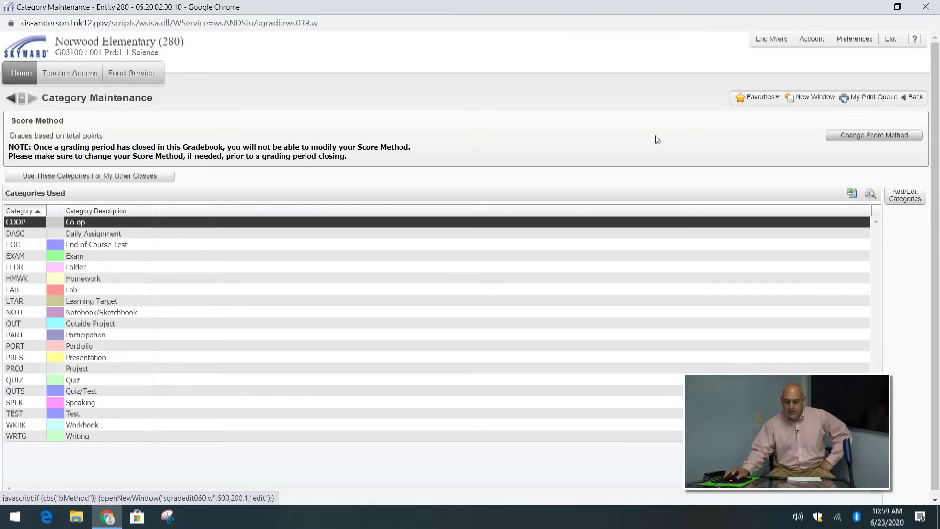
{"action": "left_click", "coordinate": [864, 137]}
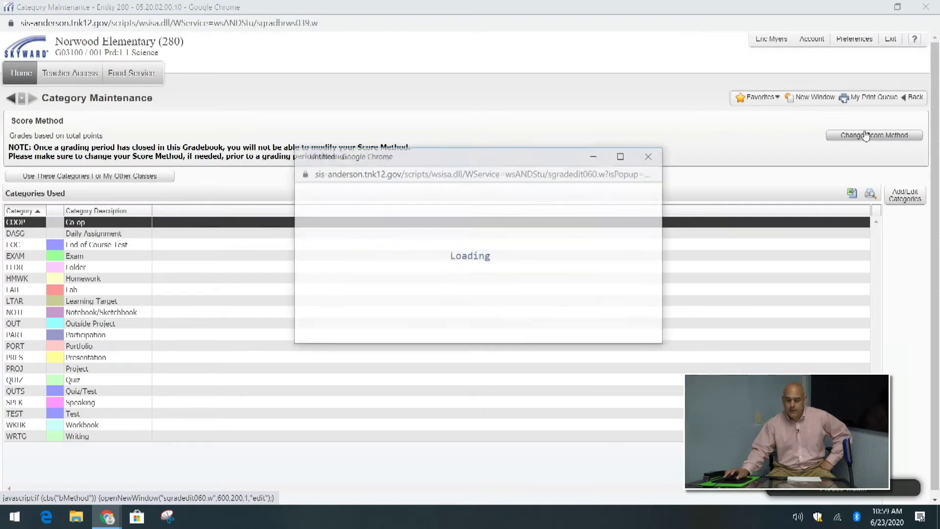
{"action": "left_click_drag", "start_coordinate": [400, 158], "coordinate": [452, 156]}
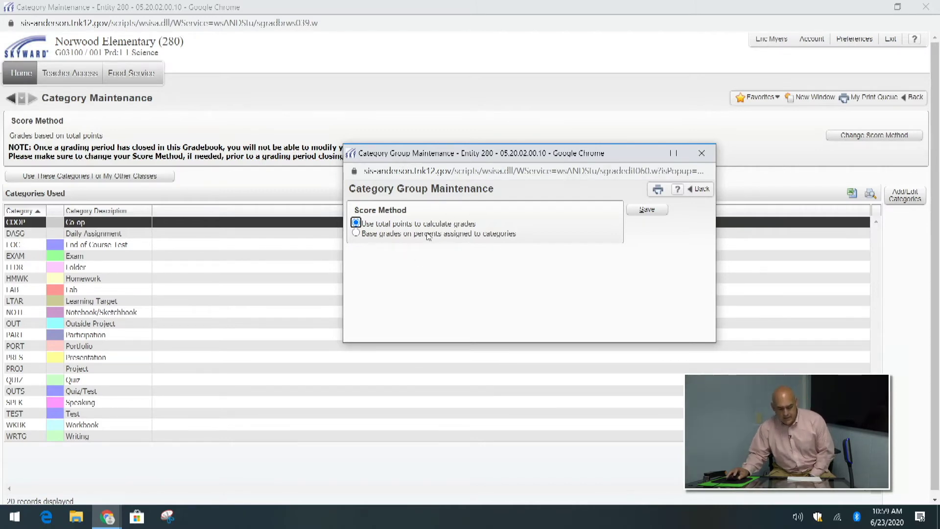
{"action": "left_click", "coordinate": [356, 234]}
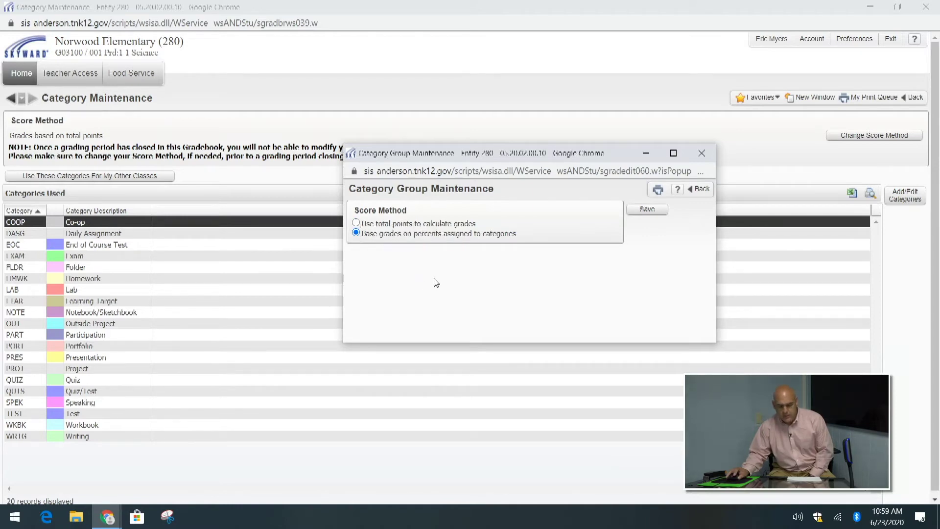
{"action": "left_click", "coordinate": [637, 212]}
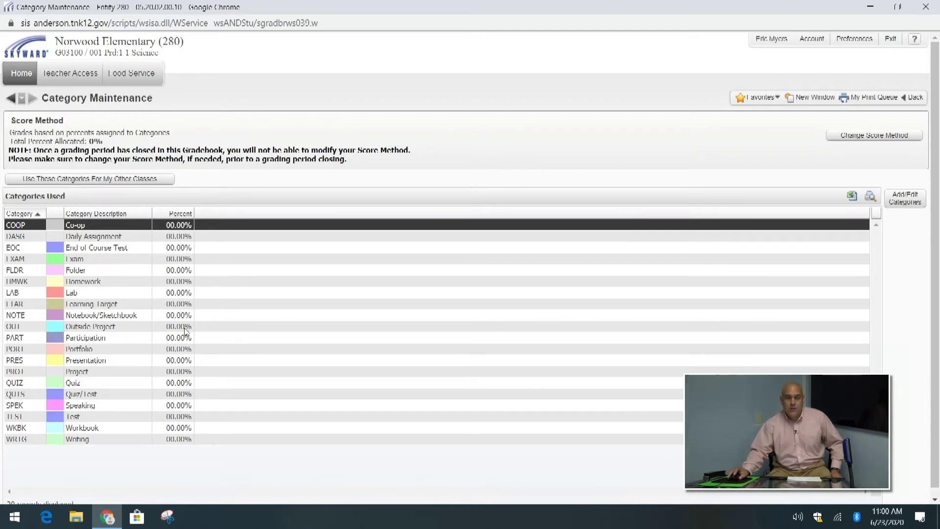
{"action": "left_click", "coordinate": [905, 202]}
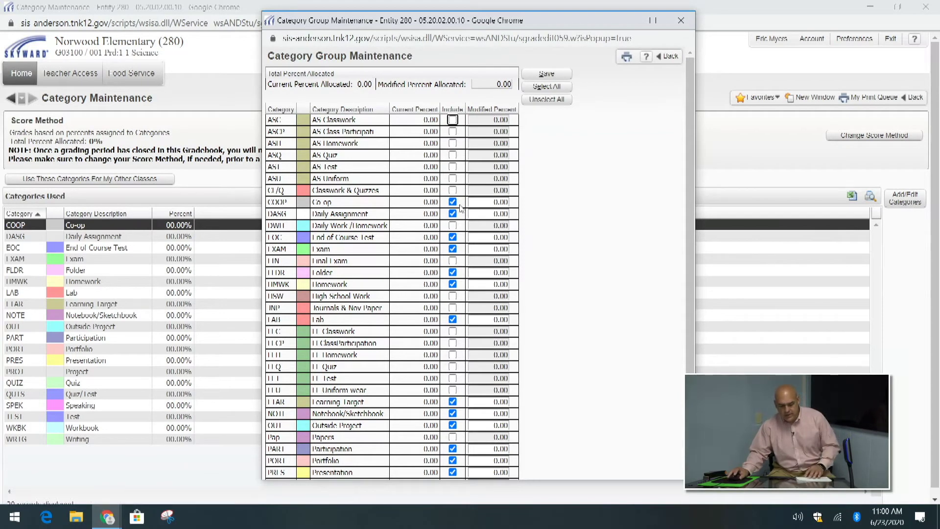
{"action": "left_click_drag", "start_coordinate": [107, 516], "coordinate": [137, 527]}
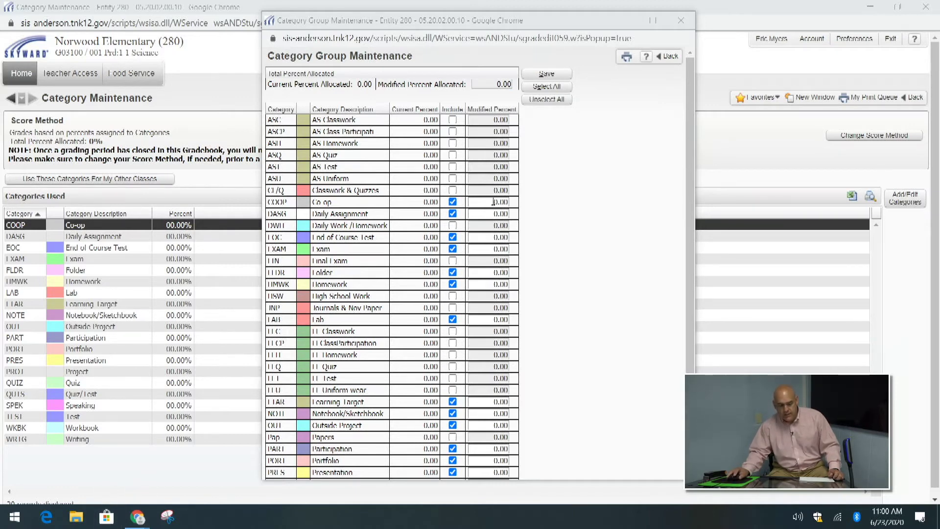
{"action": "key", "text": "alt+Tab"}
{"action": "key", "text": "shift+F10"}
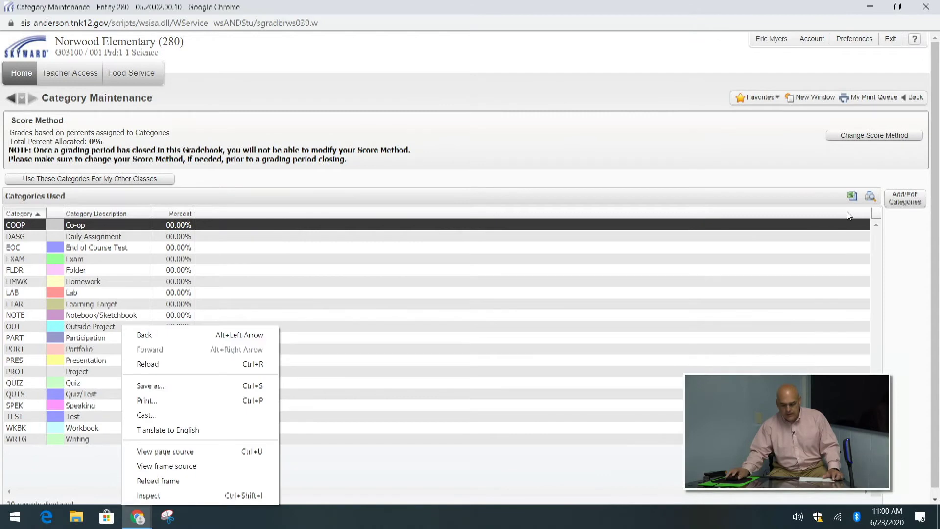
- Open the Science category list for editing, exclude Co-op, and set Daily Assignment to 40 percent
{"action": "left_click", "coordinate": [906, 199]}
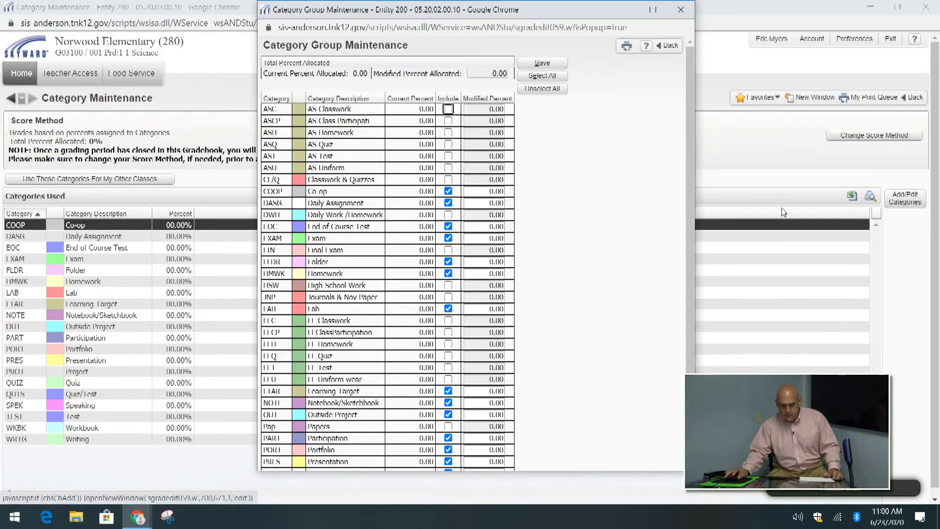
{"action": "left_click", "coordinate": [448, 191]}
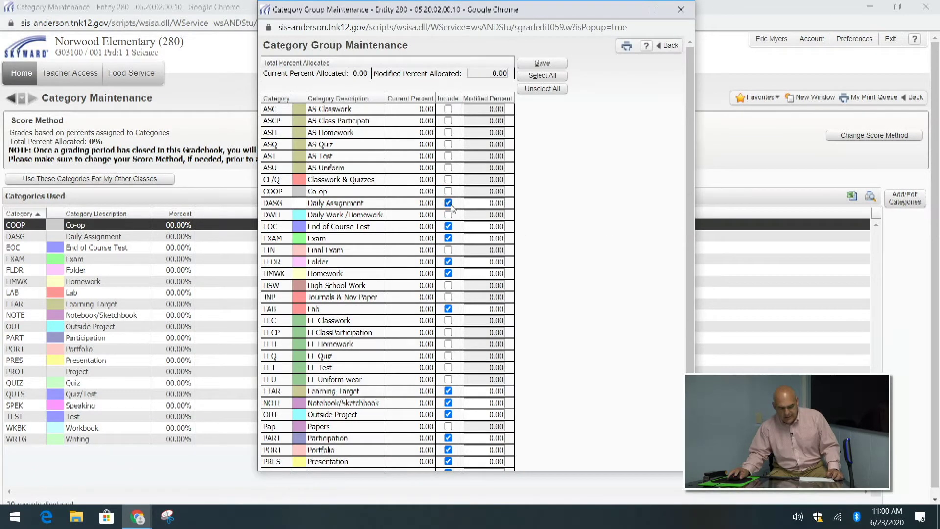
{"action": "left_click", "coordinate": [470, 204]}
{"action": "type", "text": "40"}
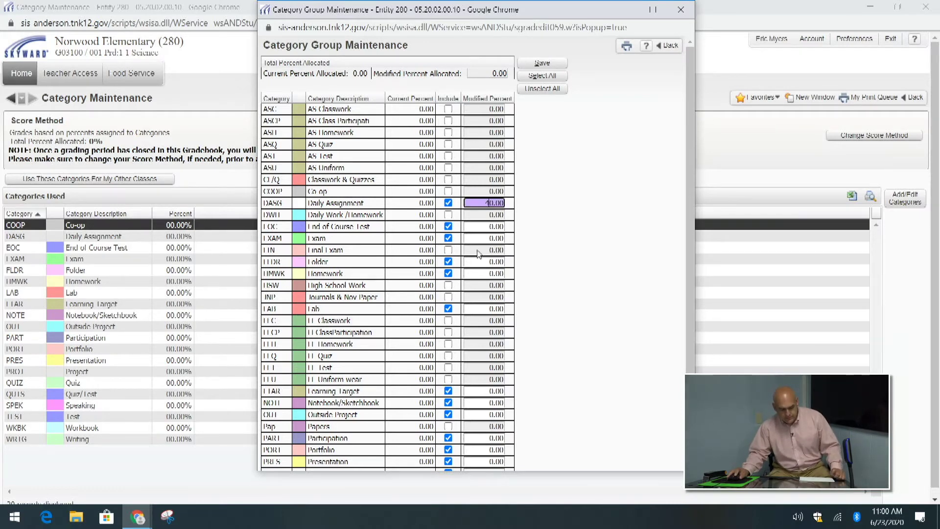
- Exclude the End of Course Test, Exam and Folder categories, and set Homework to 20 percent
{"action": "left_click", "coordinate": [448, 227]}
{"action": "left_click", "coordinate": [448, 238]}
{"action": "left_click", "coordinate": [448, 262]}
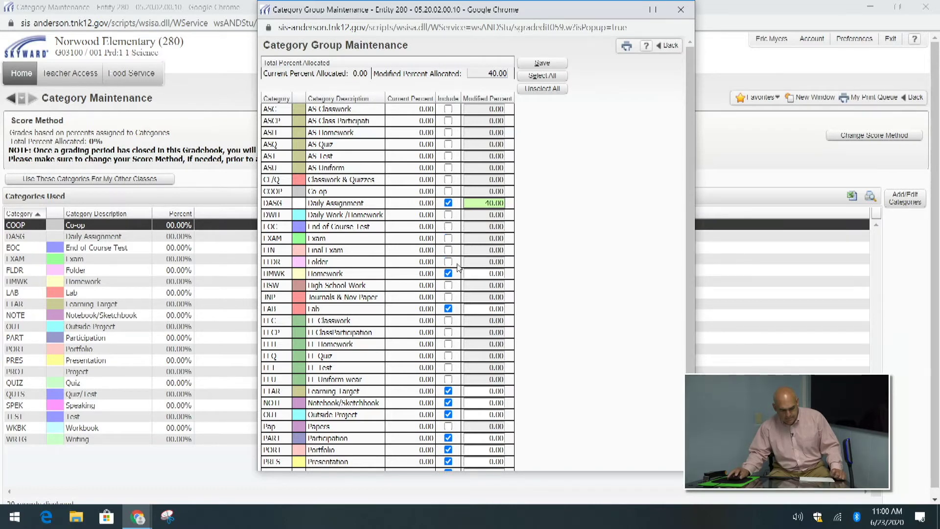
{"action": "left_click", "coordinate": [481, 274]}
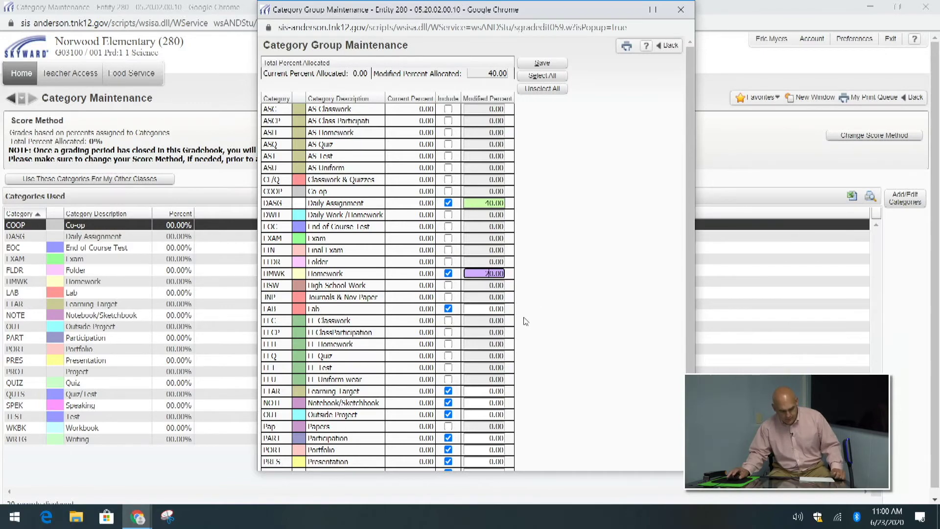
- Exclude the Lab, Learning Target, Notebook/Sketchbook and Outside Project categories
{"action": "scroll", "coordinate": [521, 321], "scroll_direction": "down", "scroll_amount": 1}
{"action": "left_click", "coordinate": [448, 247]}
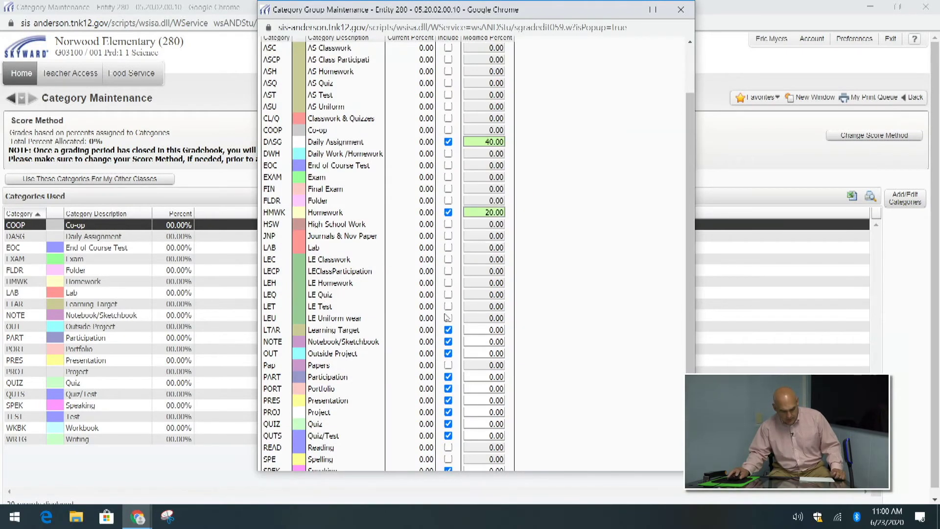
{"action": "left_click", "coordinate": [448, 329]}
{"action": "left_click", "coordinate": [448, 341]}
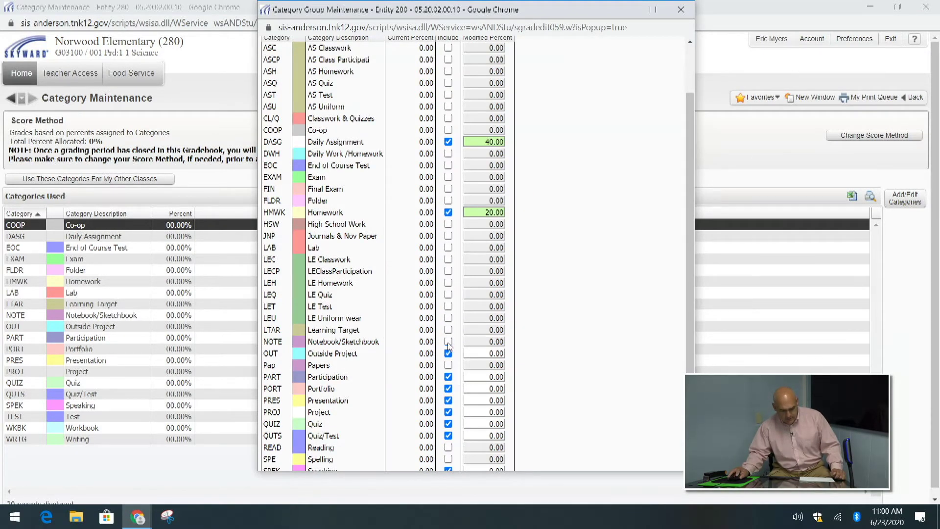
{"action": "left_click", "coordinate": [448, 353]}
- Exclude the Participation, Portfolio, Presentation and Project categories
{"action": "scroll", "coordinate": [510, 362], "scroll_direction": "down", "scroll_amount": 1}
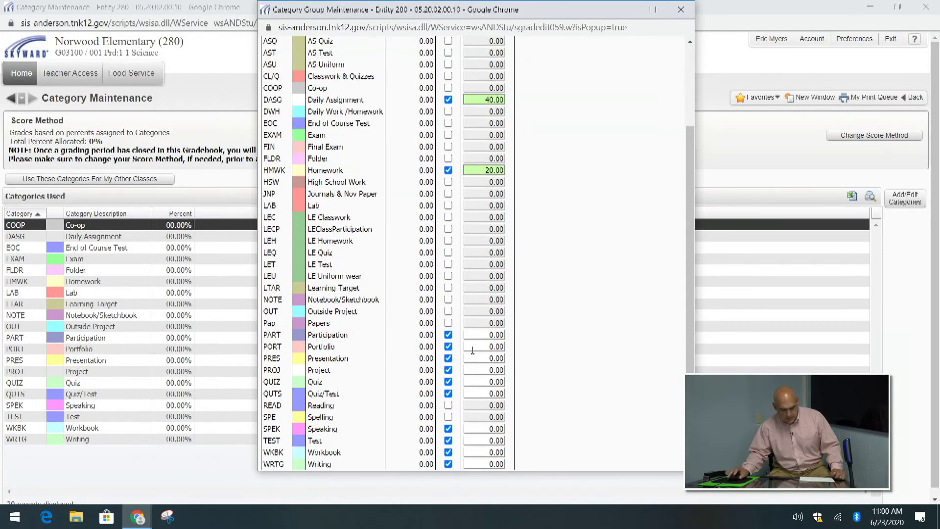
{"action": "left_click", "coordinate": [448, 335]}
{"action": "left_click", "coordinate": [448, 346]}
{"action": "left_click", "coordinate": [448, 357]}
{"action": "left_click", "coordinate": [448, 370]}
- Set the Quiz and Speaking categories to 20 percent each and check the total allocation
{"action": "left_click", "coordinate": [482, 382]}
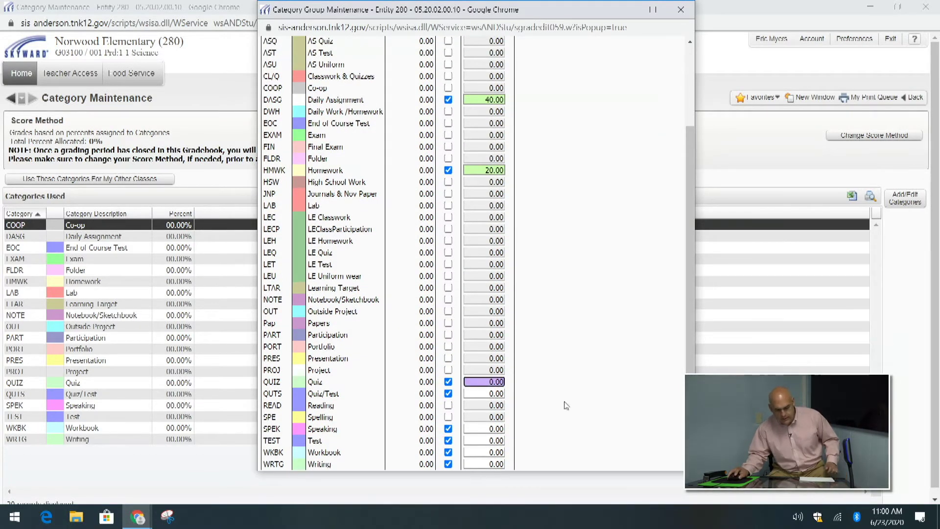
{"action": "type", "text": "200"}
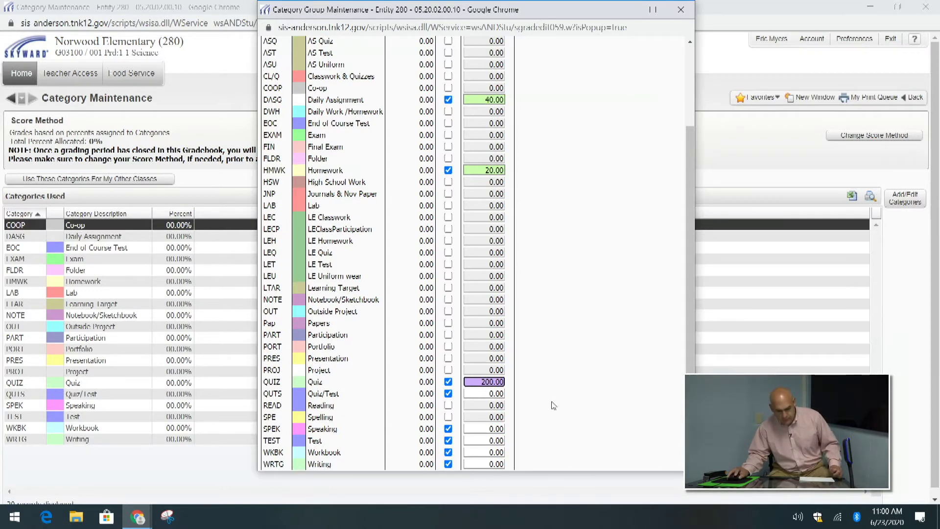
{"action": "left_click", "coordinate": [475, 429]}
{"action": "type", "text": "20"}
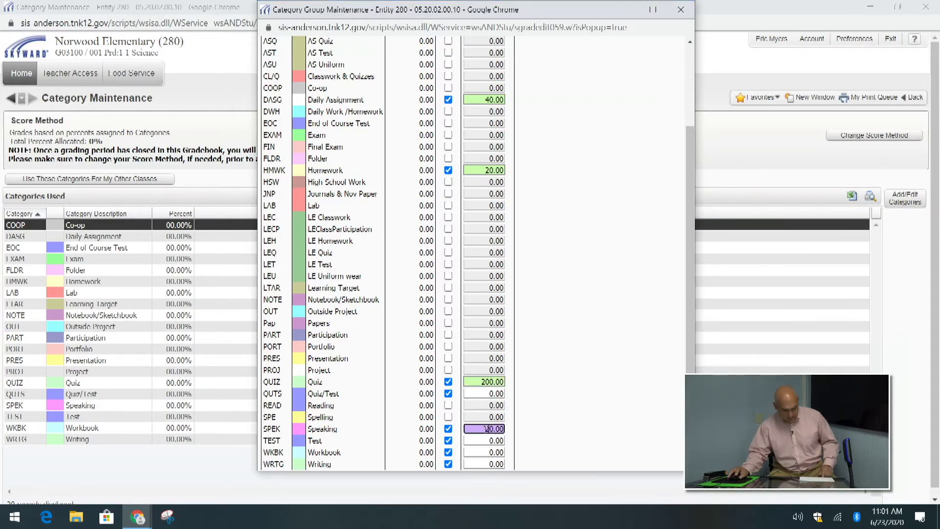
{"action": "left_click", "coordinate": [498, 386]}
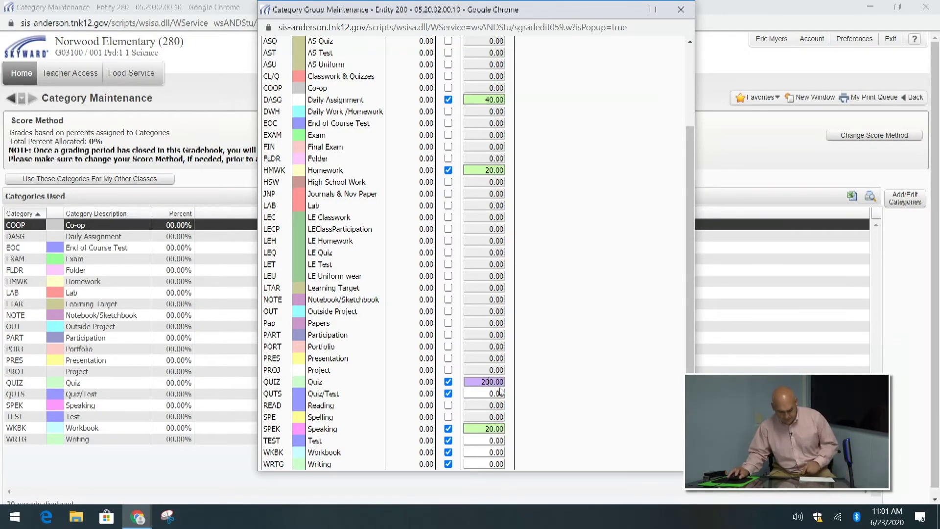
{"action": "scroll", "coordinate": [543, 368], "scroll_direction": "up", "scroll_amount": 3}
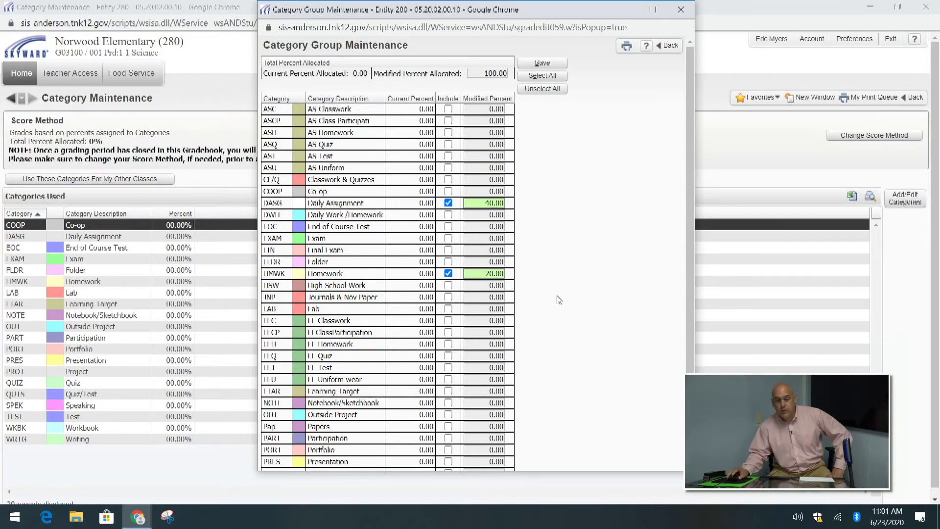
- Exclude the Test, Workbook, Writing and Quiz/Test categories, and save the category percentages
{"action": "scroll", "coordinate": [552, 296], "scroll_direction": "down", "scroll_amount": 2}
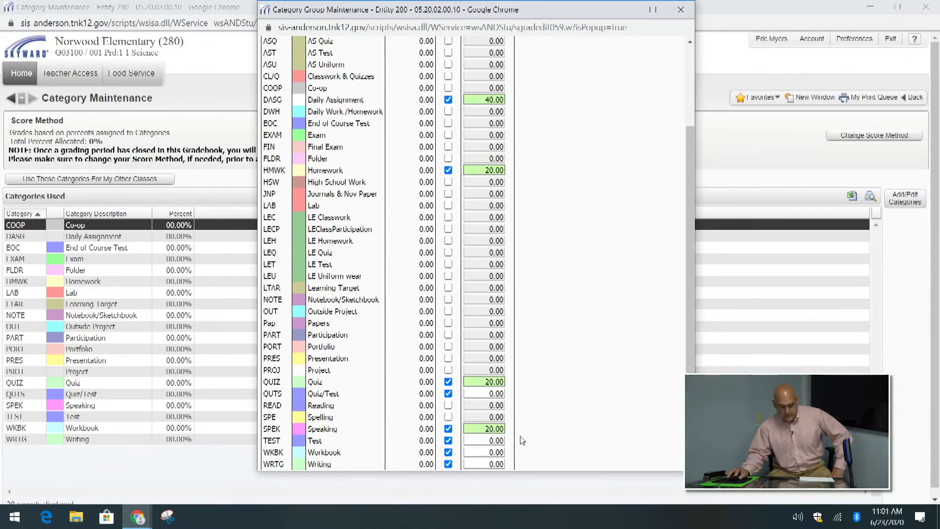
{"action": "left_click", "coordinate": [448, 441]}
{"action": "left_click", "coordinate": [448, 452]}
{"action": "left_click", "coordinate": [448, 464]}
{"action": "left_click", "coordinate": [448, 393]}
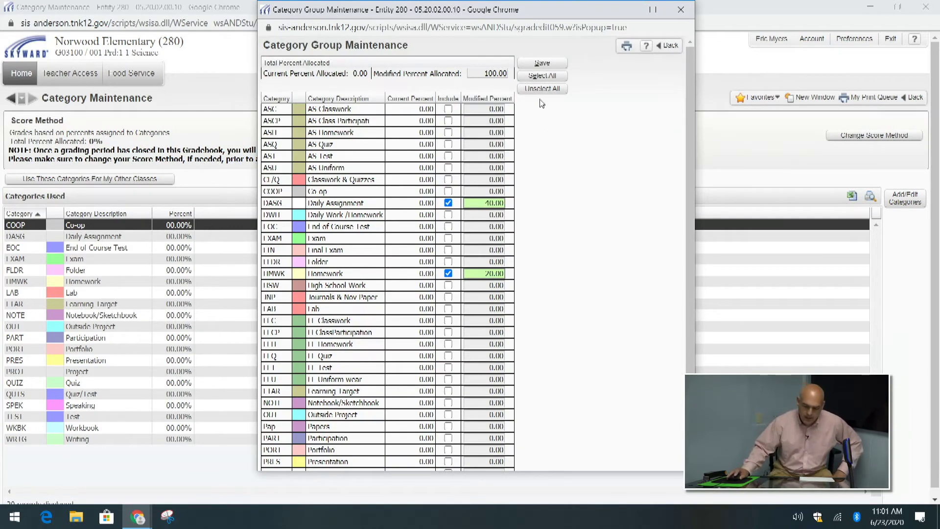
{"action": "left_click", "coordinate": [542, 63]}
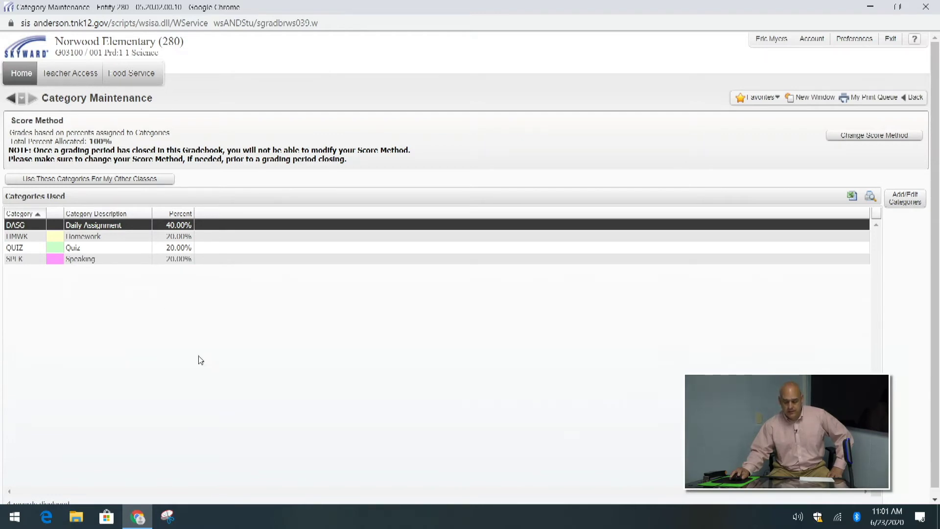
- Return to the Science gradebook's main screen and start adding a new assignment
{"action": "left_click", "coordinate": [914, 97]}
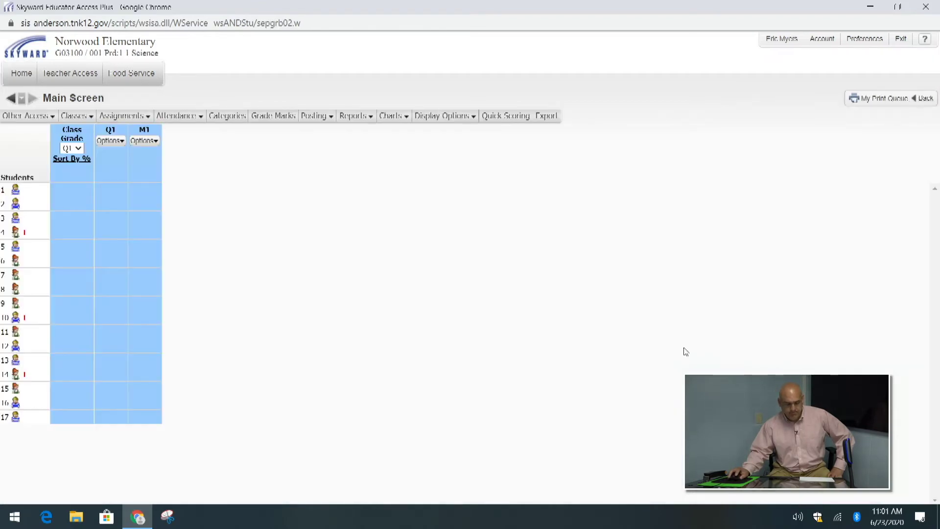
{"action": "left_click", "coordinate": [159, 122]}
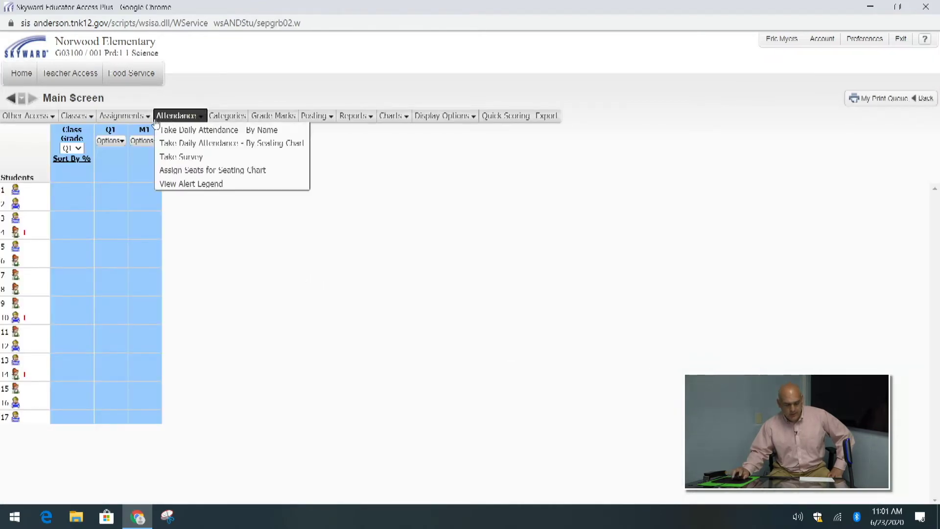
{"action": "mouse_move", "coordinate": [148, 120]}
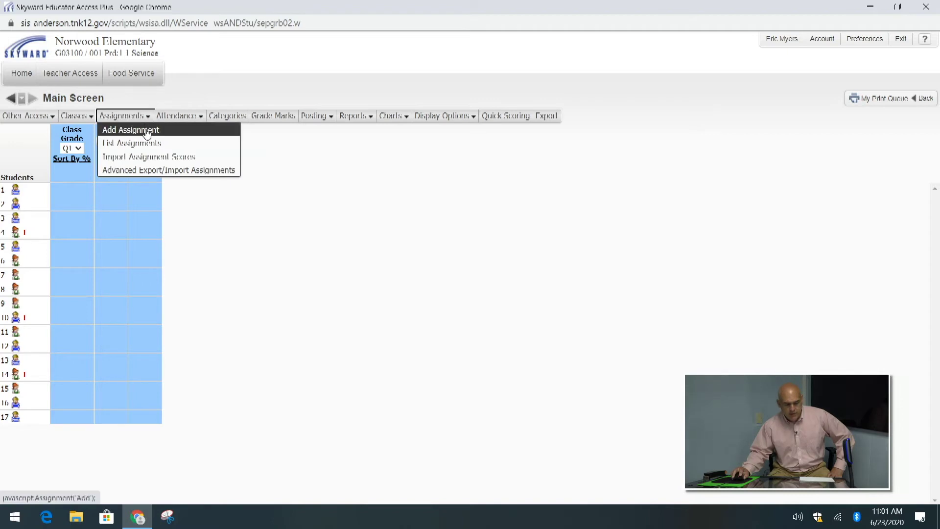
{"action": "left_click", "coordinate": [147, 130]}
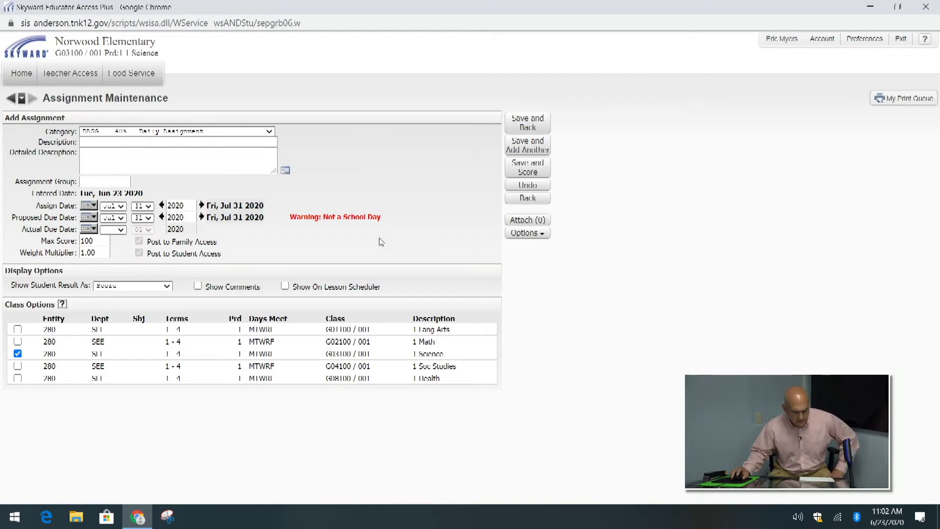
{"action": "left_click", "coordinate": [185, 206]}
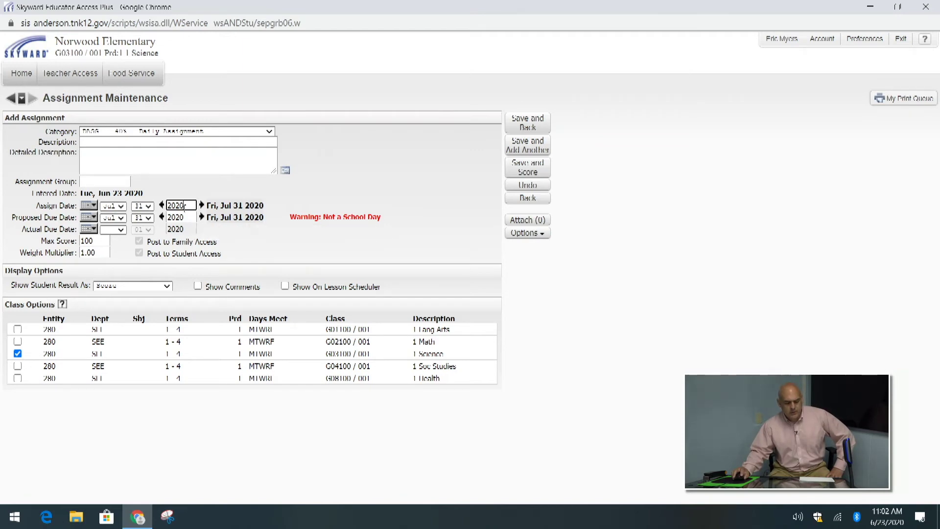
{"action": "left_click", "coordinate": [188, 220]}
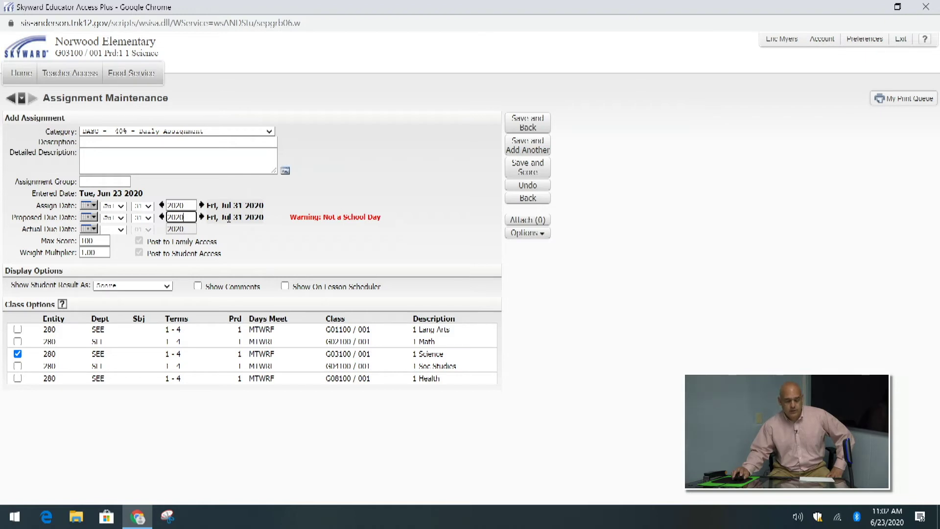
{"action": "left_click", "coordinate": [189, 205]}
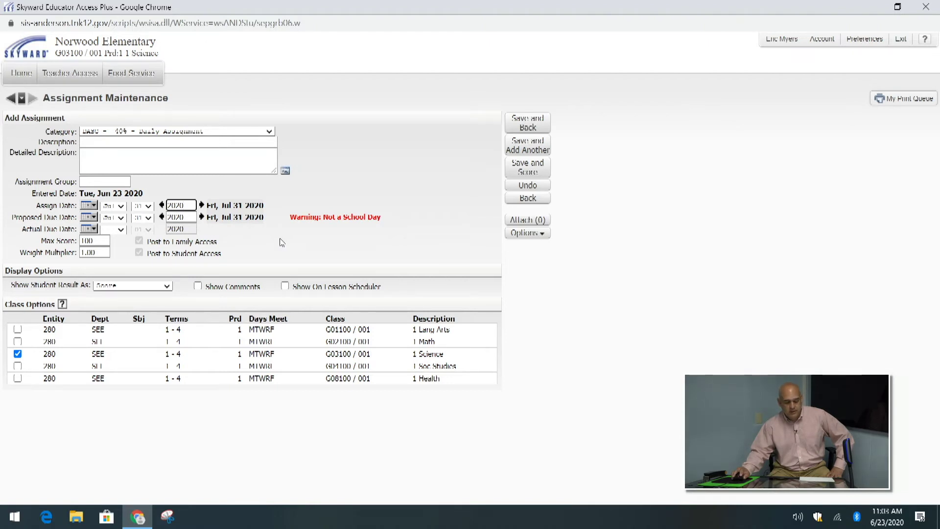
- Set the new assignment's category to Homework and try to save it without a description
{"action": "left_click", "coordinate": [268, 133]}
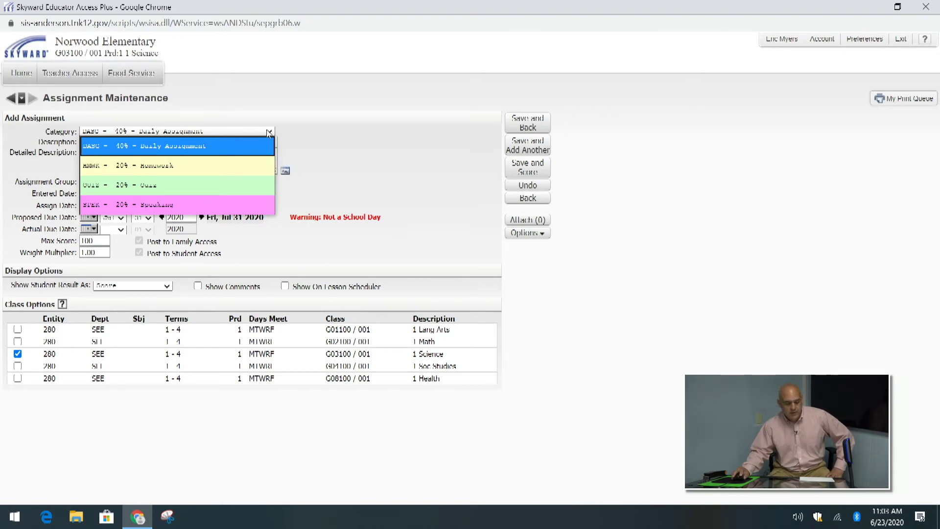
{"action": "left_click", "coordinate": [227, 166]}
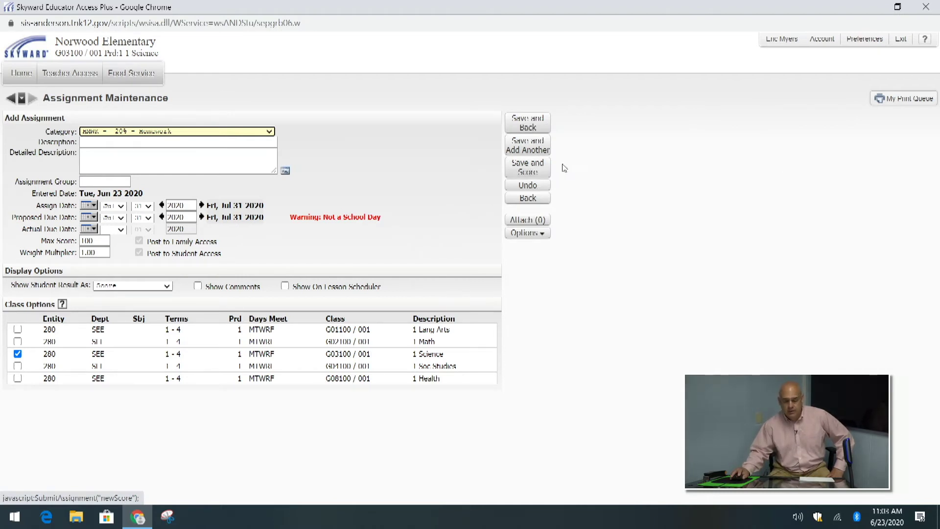
{"action": "left_click", "coordinate": [525, 129]}
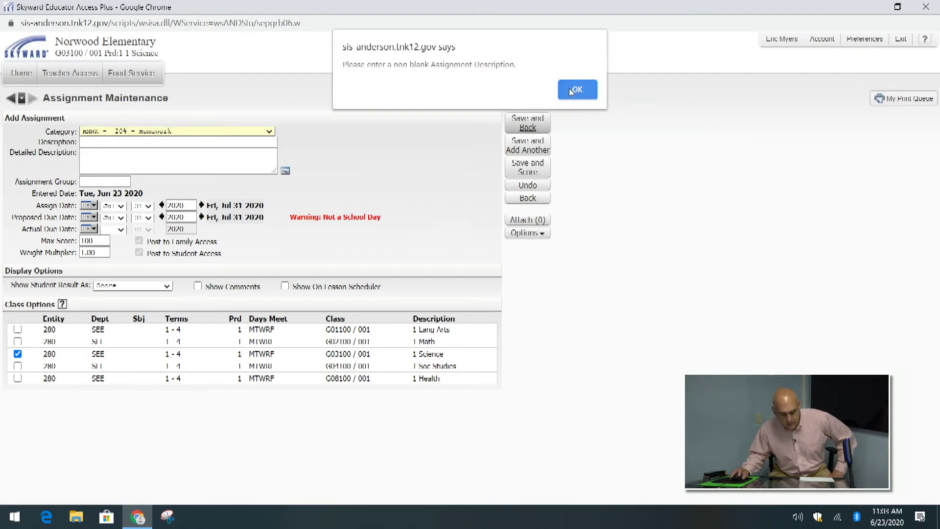
{"action": "left_click", "coordinate": [571, 92]}
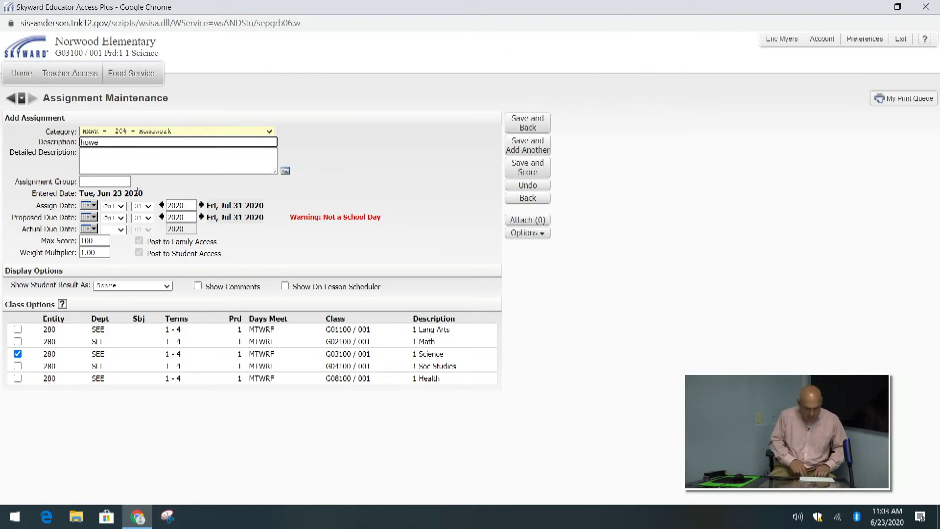
- Enter the description homework #1 for the new Homework assignment and save it, returning to the gradebook's main screen
{"action": "key", "text": "ctrl+a"}
{"action": "type", "text": "how"}
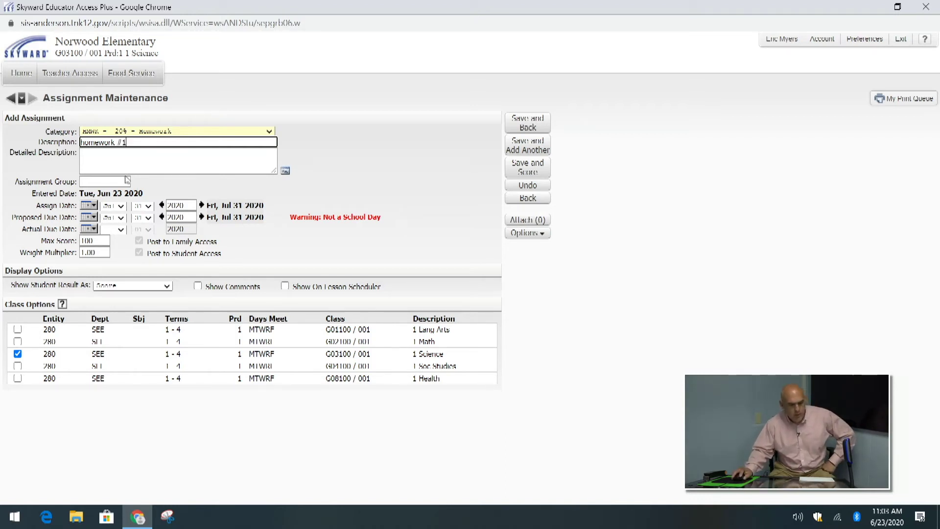
{"action": "left_click", "coordinate": [104, 157]}
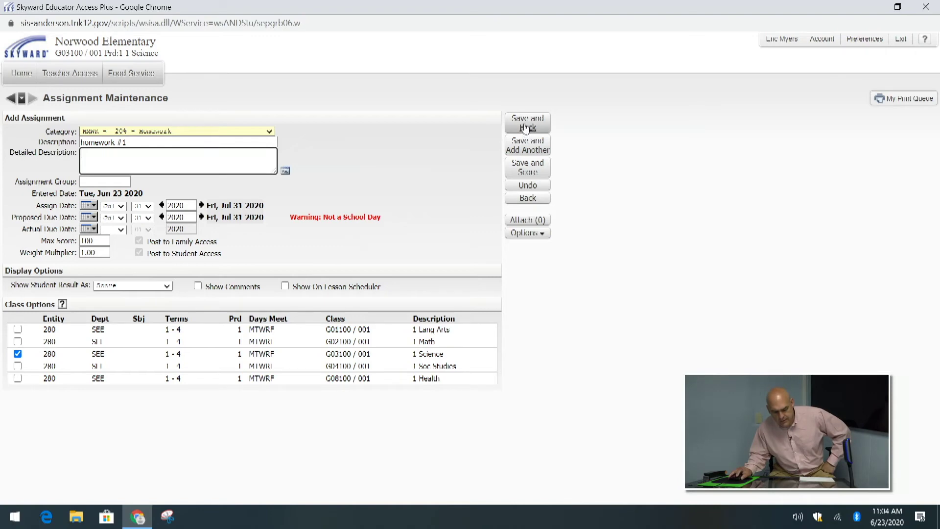
{"action": "left_click", "coordinate": [527, 124]}
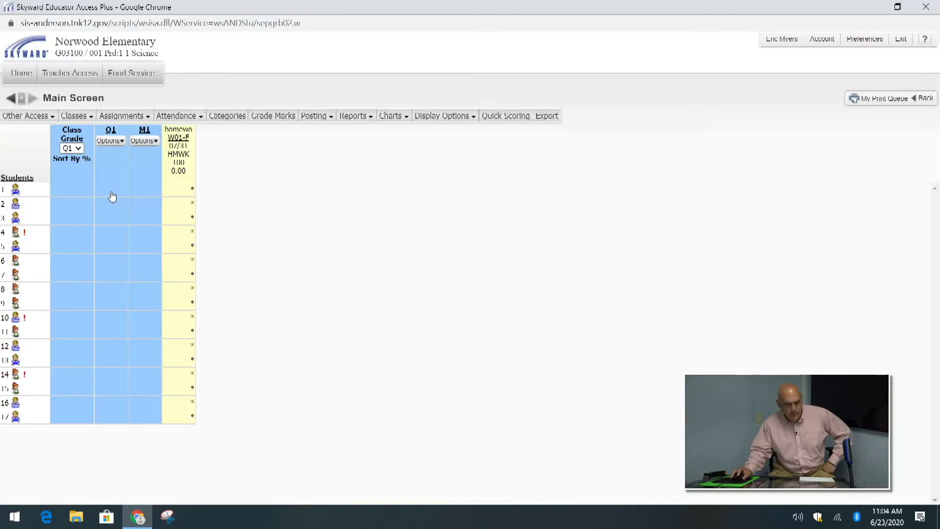
- Open score entry for homework #1 and give the first two students scores of 78 and 90
{"action": "left_click", "coordinate": [176, 116]}
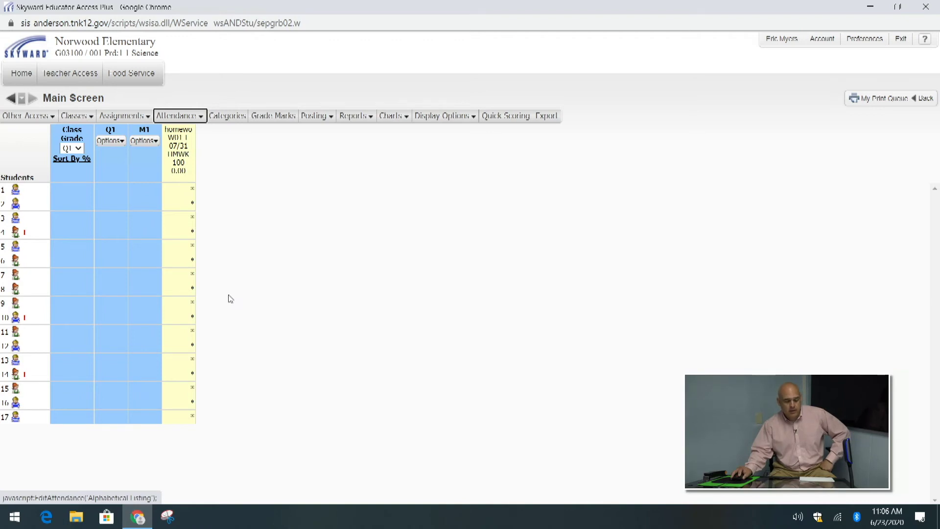
{"action": "left_click", "coordinate": [192, 193]}
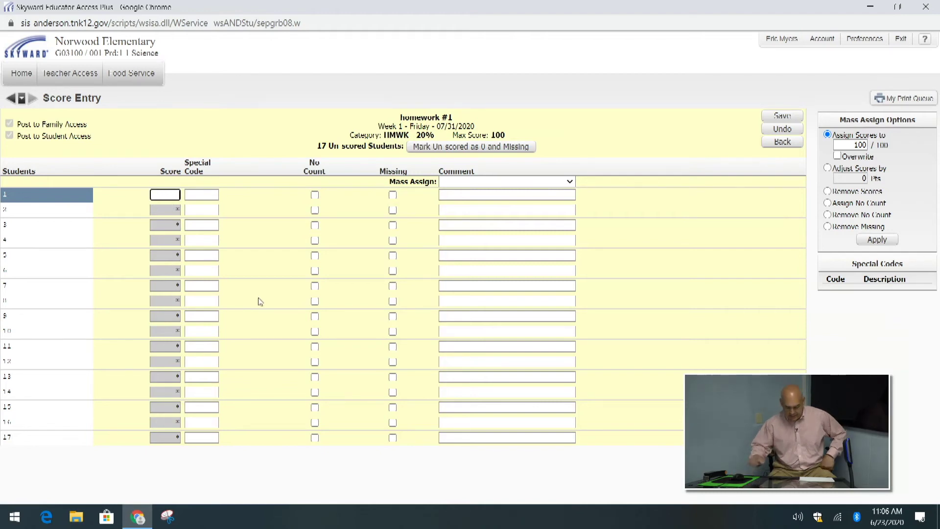
{"action": "type", "text": "78"}
{"action": "key", "text": "Return"}
{"action": "type", "text": "90"}
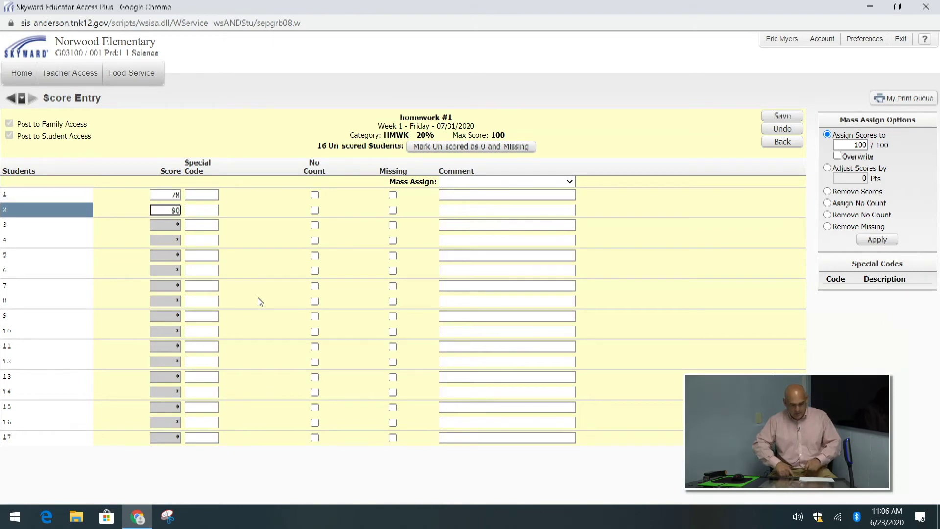
{"action": "key", "text": "Return"}
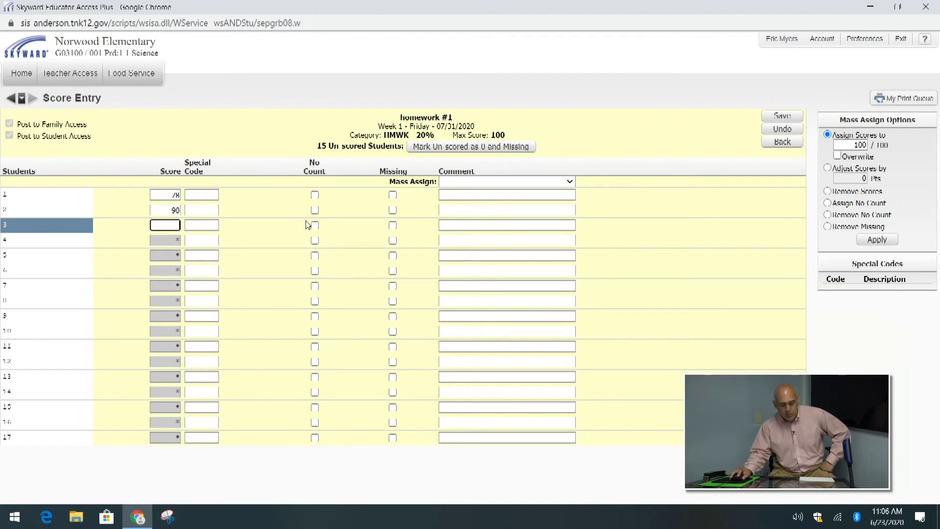
- Mark the third student's homework #1 as missing with a score of 0, and save the scores
{"action": "left_click", "coordinate": [393, 226]}
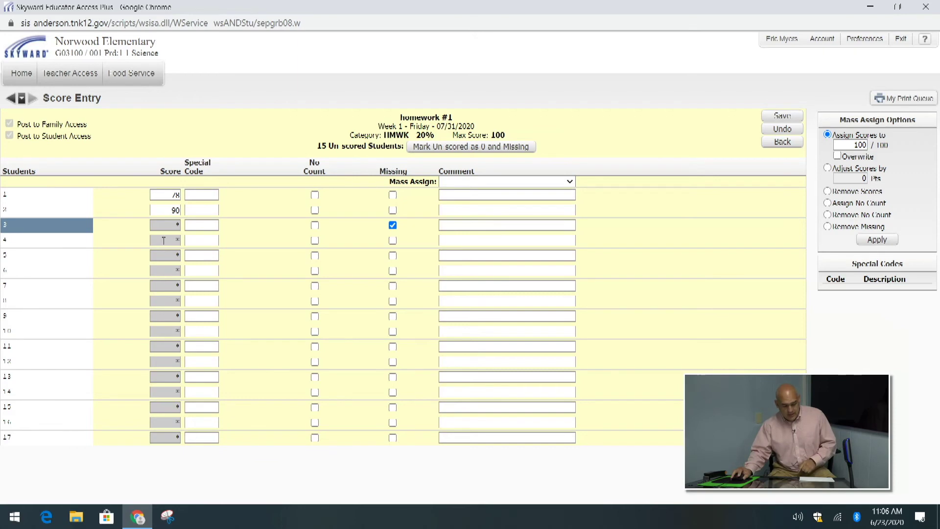
{"action": "left_click", "coordinate": [169, 226]}
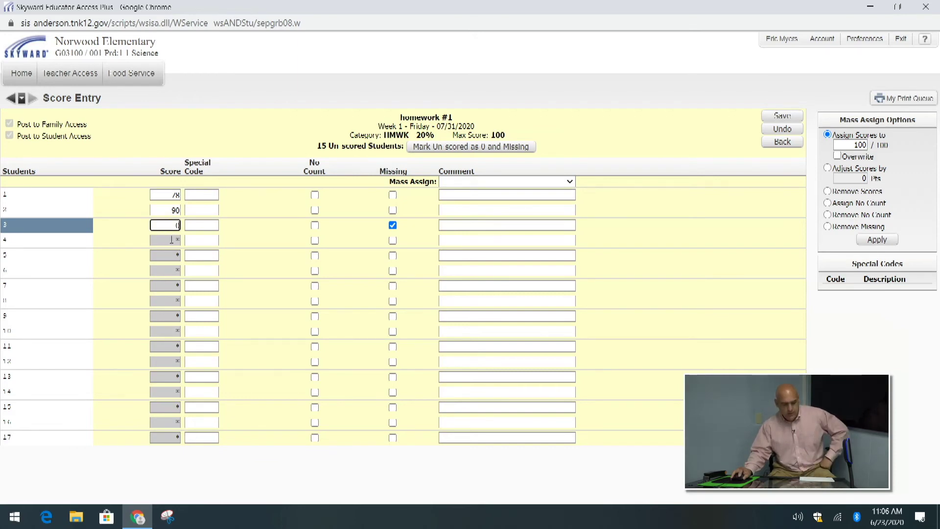
{"action": "left_click", "coordinate": [169, 240]}
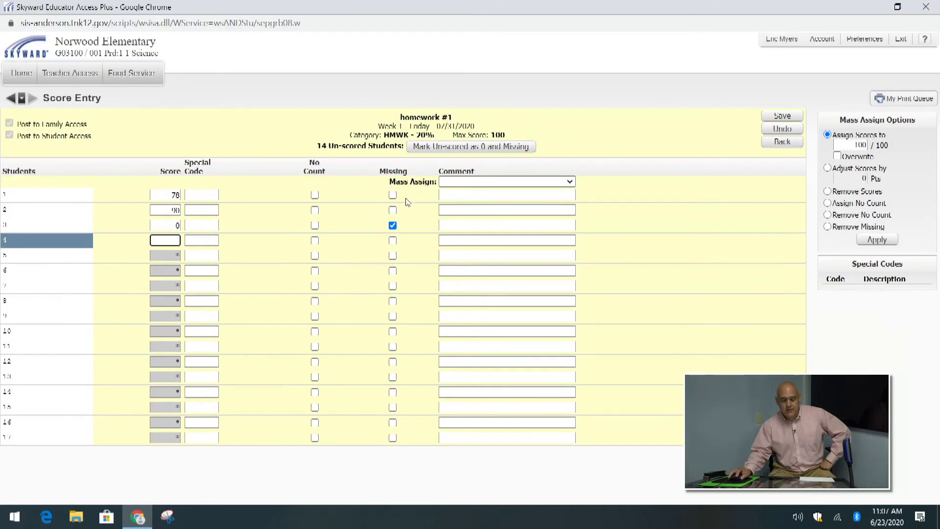
{"action": "left_click", "coordinate": [493, 226]}
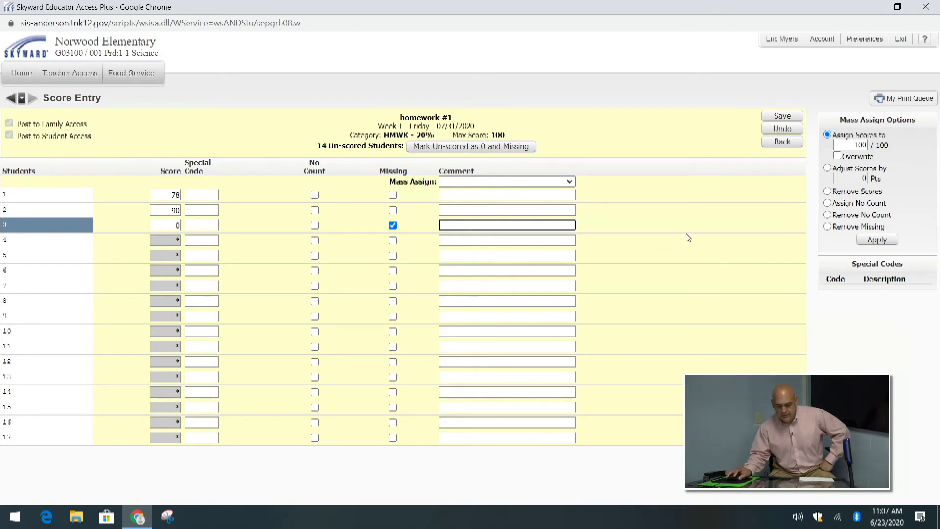
{"action": "left_click", "coordinate": [782, 116]}
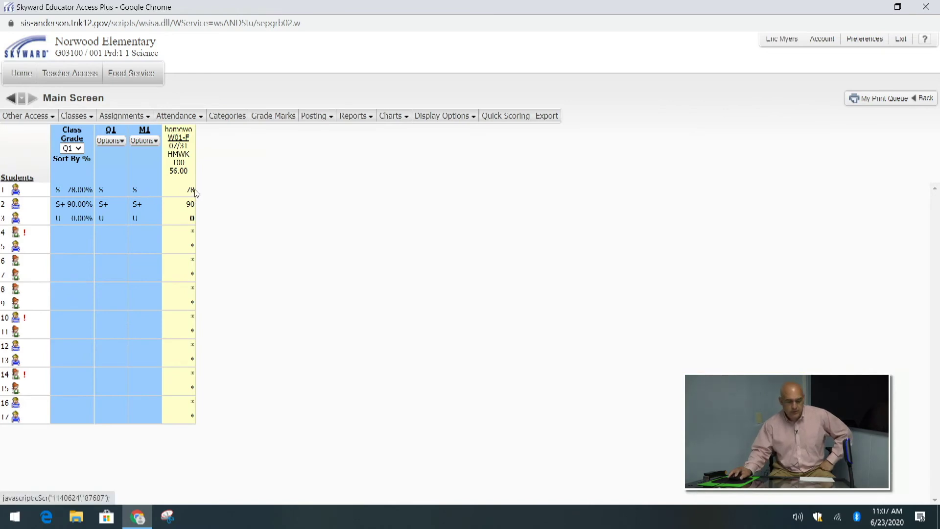
- Add an assignment in the Speaking category with the description project #1, and save it straight into score entry
{"action": "mouse_move", "coordinate": [193, 225]}
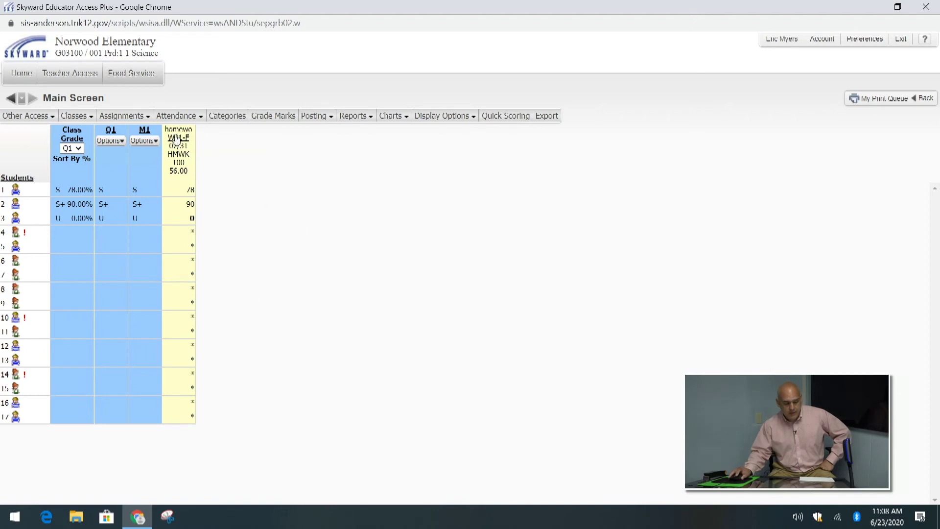
{"action": "mouse_move", "coordinate": [146, 120]}
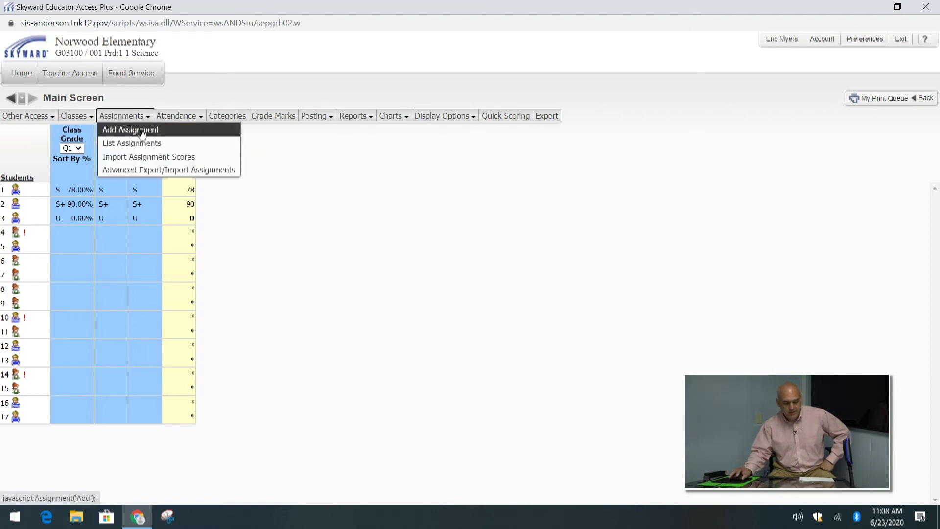
{"action": "left_click", "coordinate": [140, 130]}
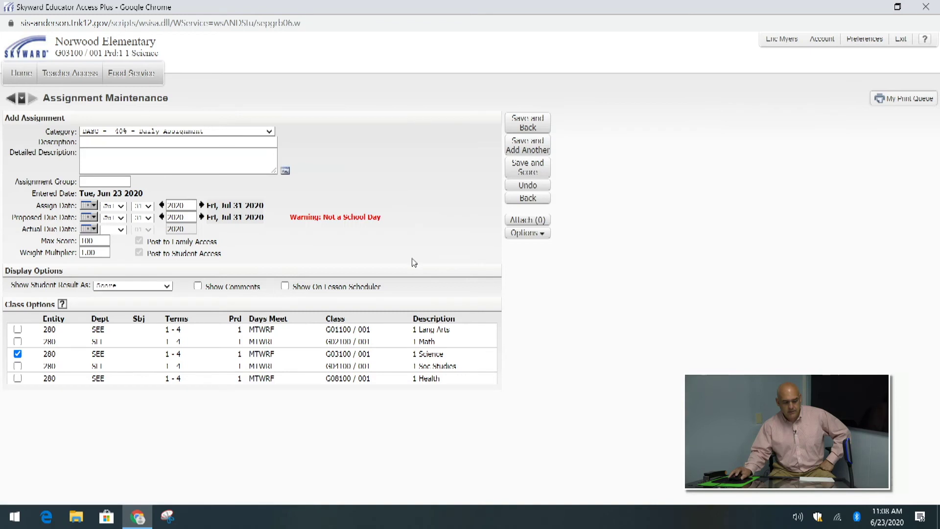
{"action": "left_click", "coordinate": [238, 132]}
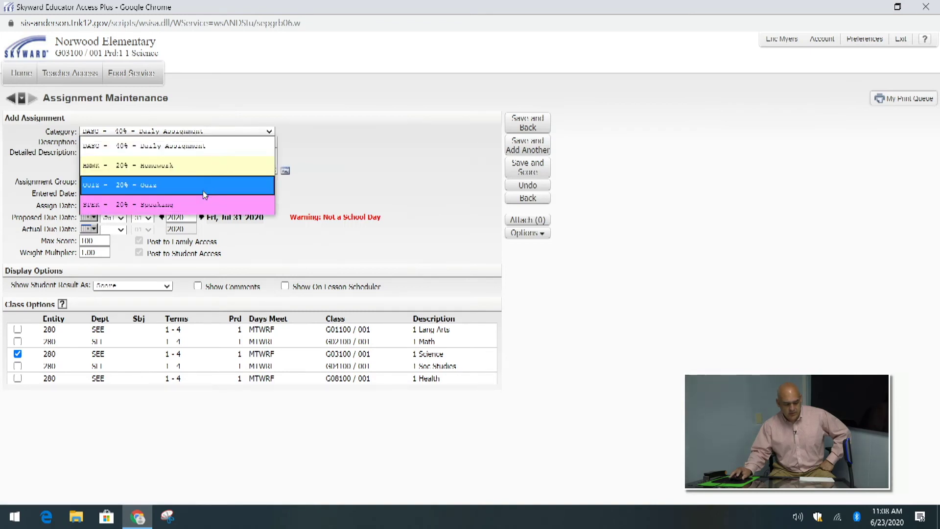
{"action": "left_click", "coordinate": [198, 203]}
{"action": "left_click", "coordinate": [116, 147]}
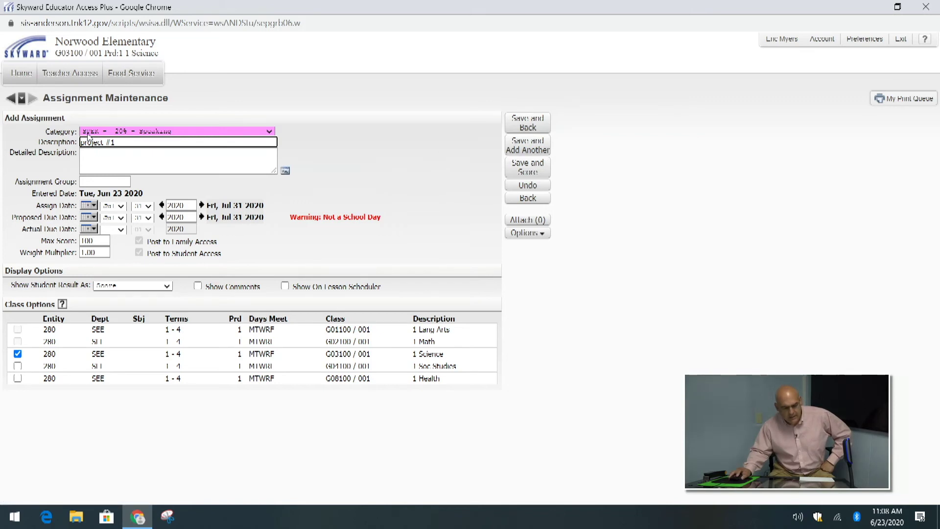
{"action": "left_click", "coordinate": [526, 167]}
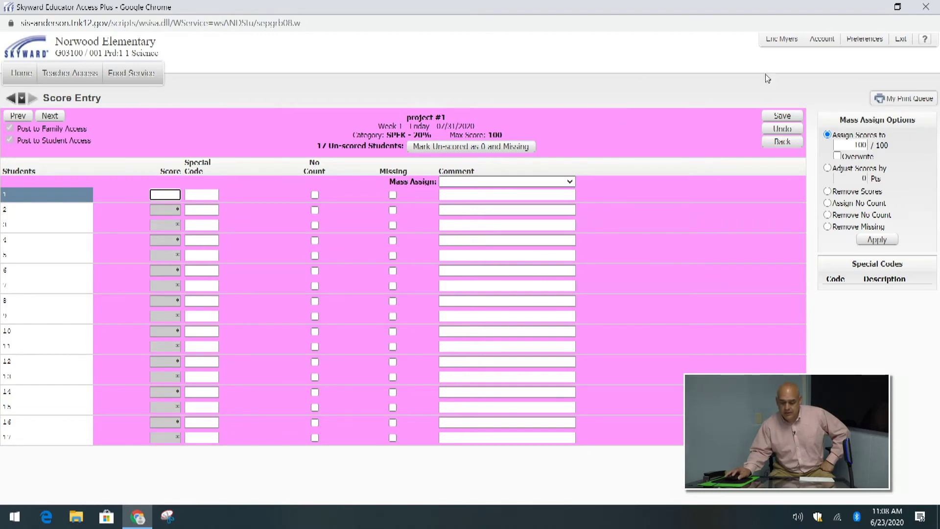
- Mass-assign a score of 100 on project #1, set student 7 to 0 and missing, and save
{"action": "left_click", "coordinate": [864, 241]}
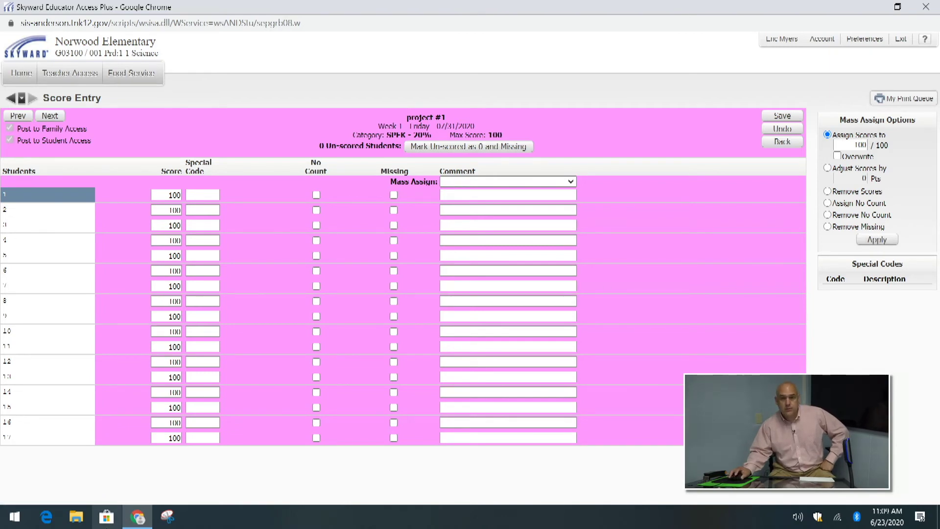
{"action": "left_click", "coordinate": [158, 284]}
{"action": "type", "text": "0"}
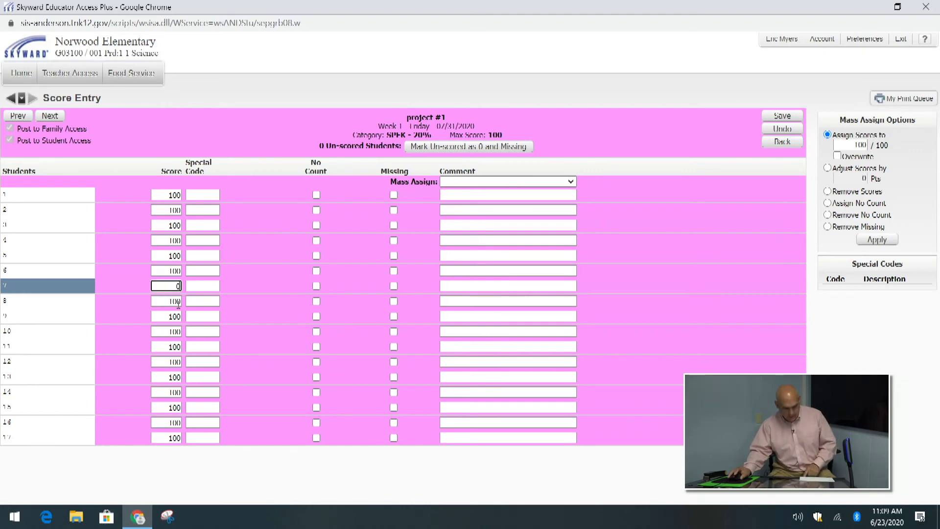
{"action": "left_click", "coordinate": [394, 286]}
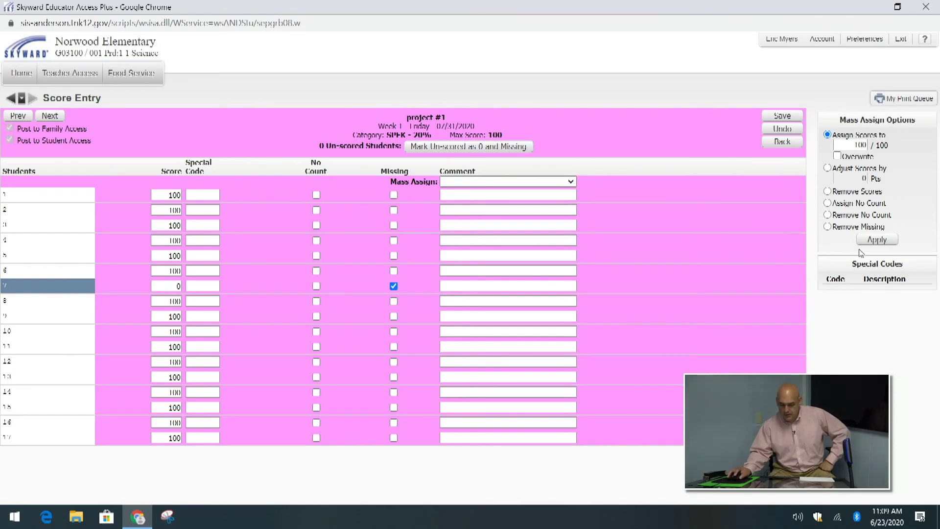
{"action": "left_click", "coordinate": [773, 116]}
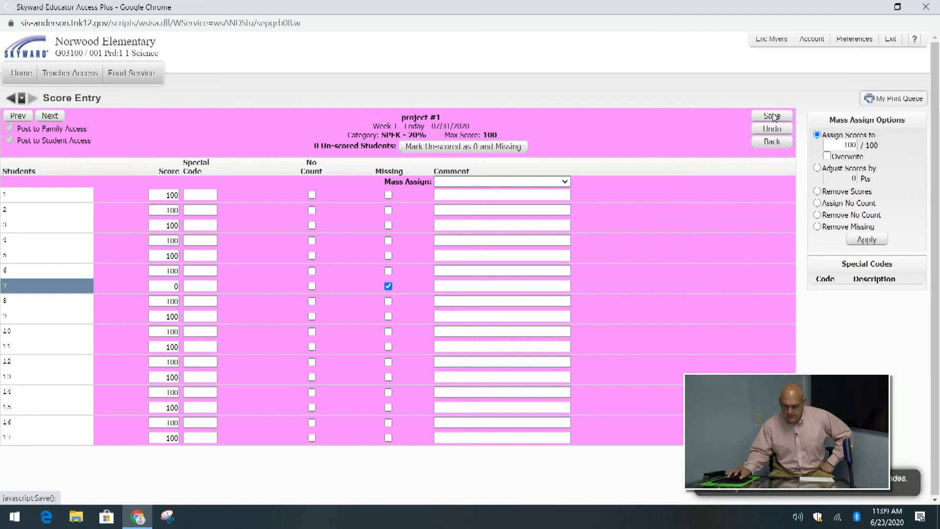
- Delete the homework #1 and project #1 assignments from the Science gradebook
{"action": "mouse_move", "coordinate": [136, 121]}
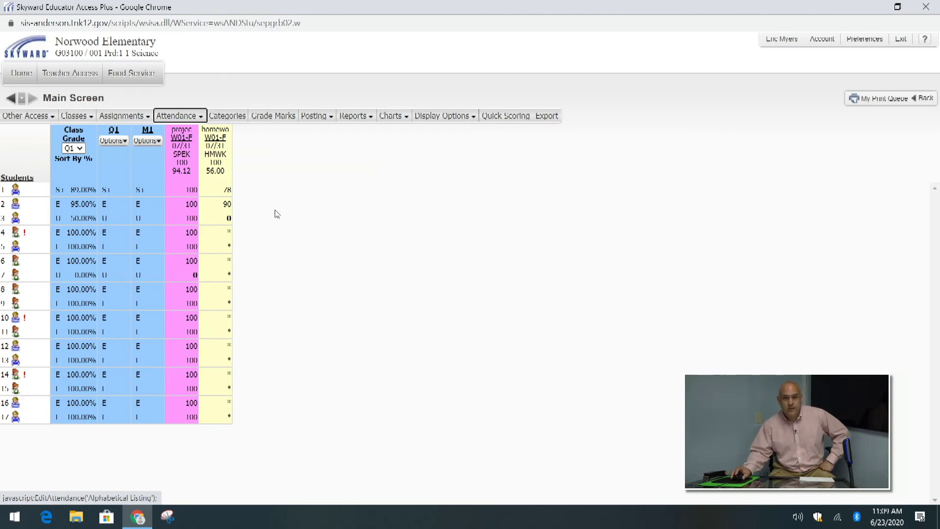
{"action": "left_click", "coordinate": [212, 142]}
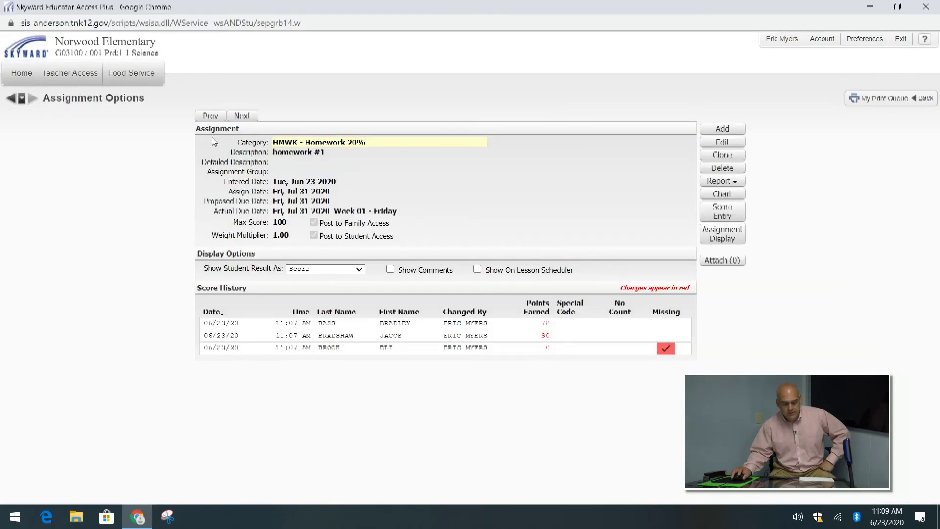
{"action": "left_click", "coordinate": [722, 168]}
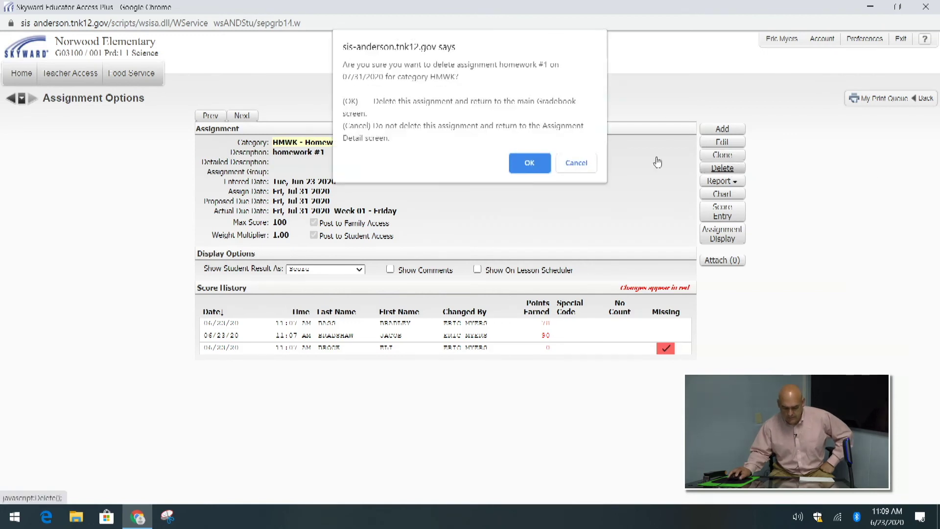
{"action": "left_click", "coordinate": [525, 160]}
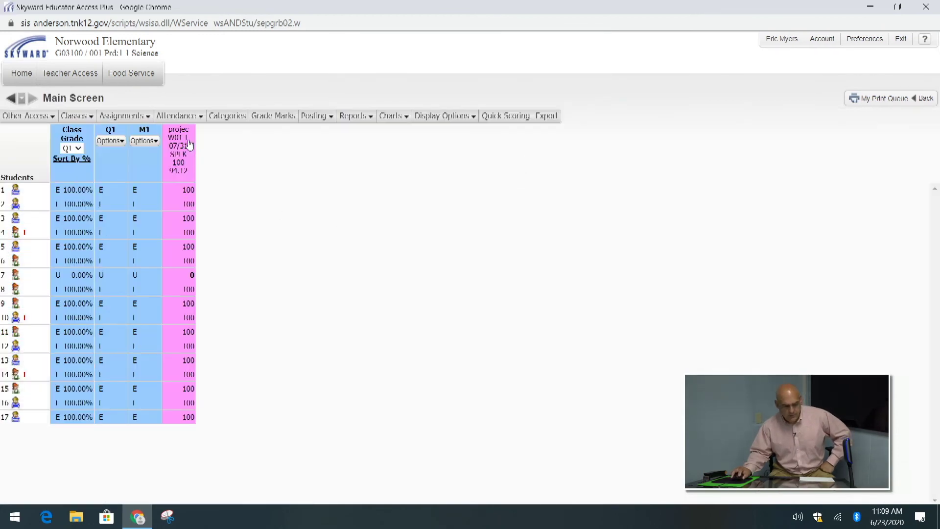
{"action": "left_click", "coordinate": [180, 142]}
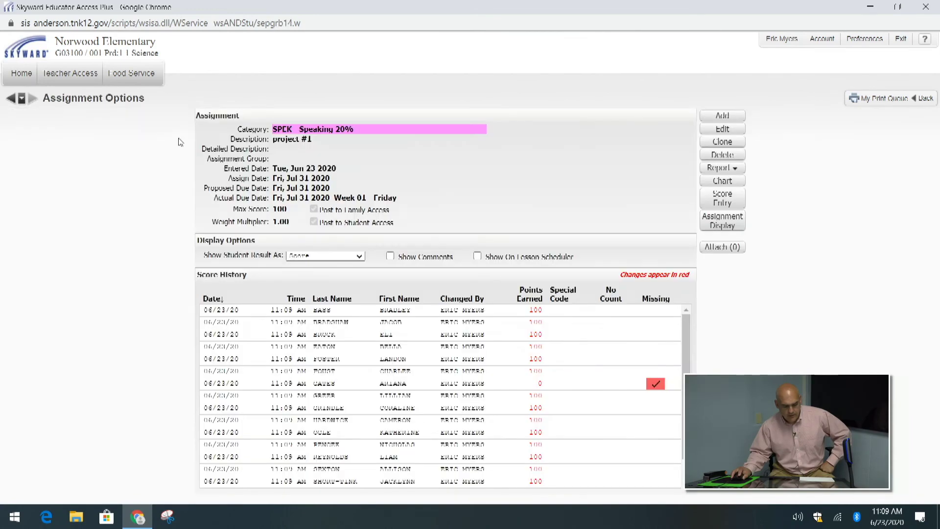
{"action": "left_click", "coordinate": [722, 155]}
{"action": "left_click", "coordinate": [526, 164]}
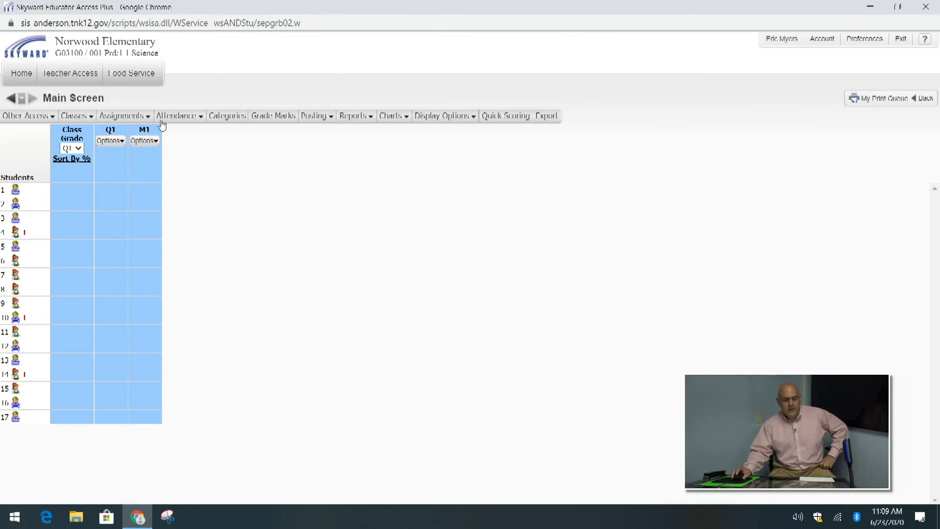
{"action": "left_click", "coordinate": [144, 141]}
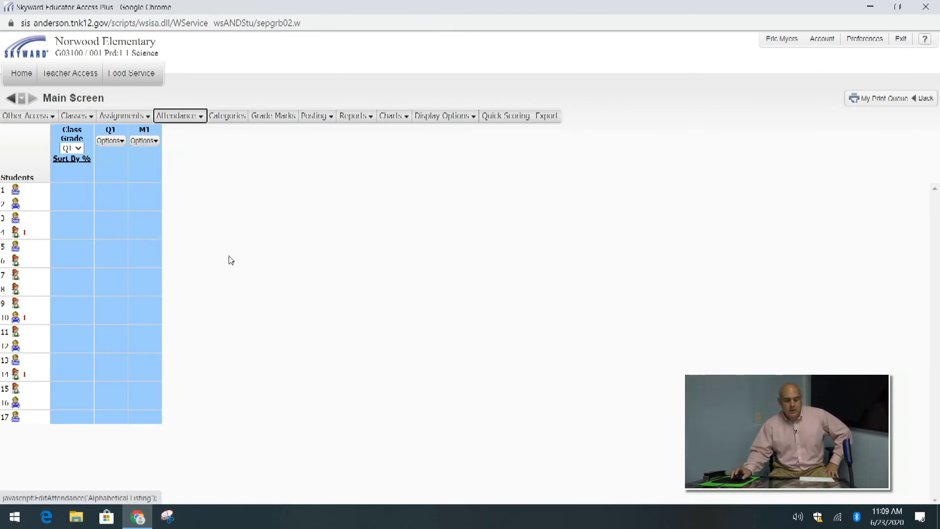
{"action": "left_click", "coordinate": [184, 278]}
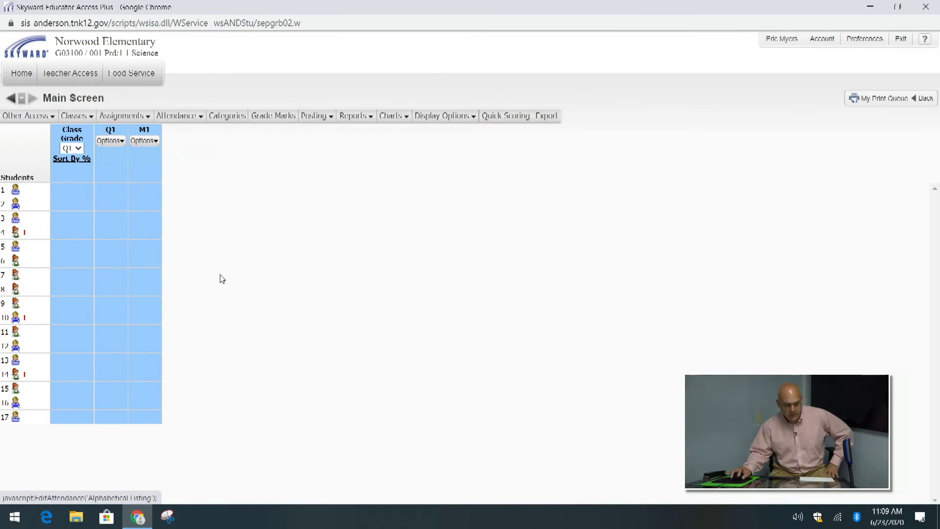
- Change the Science gradebook's score method to use total points to calculate grades, and save it
{"action": "left_click", "coordinate": [238, 118]}
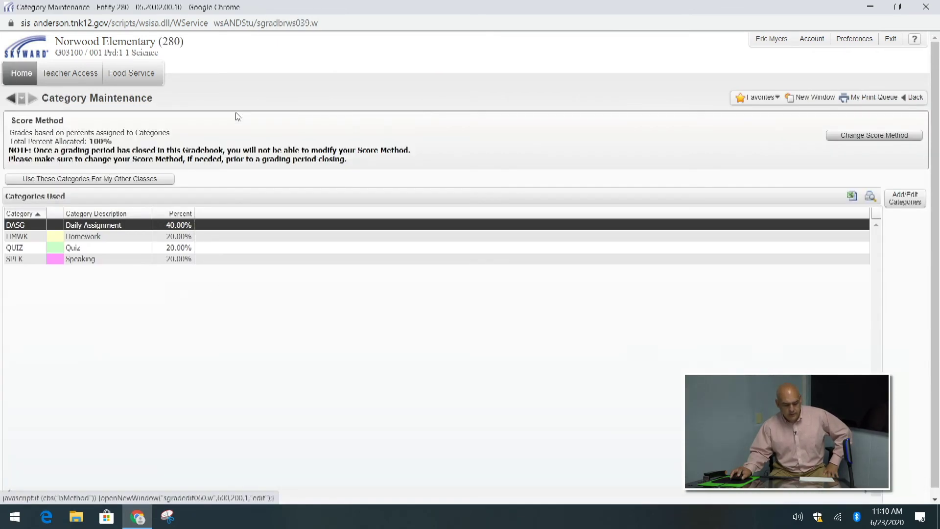
{"action": "left_click", "coordinate": [894, 136]}
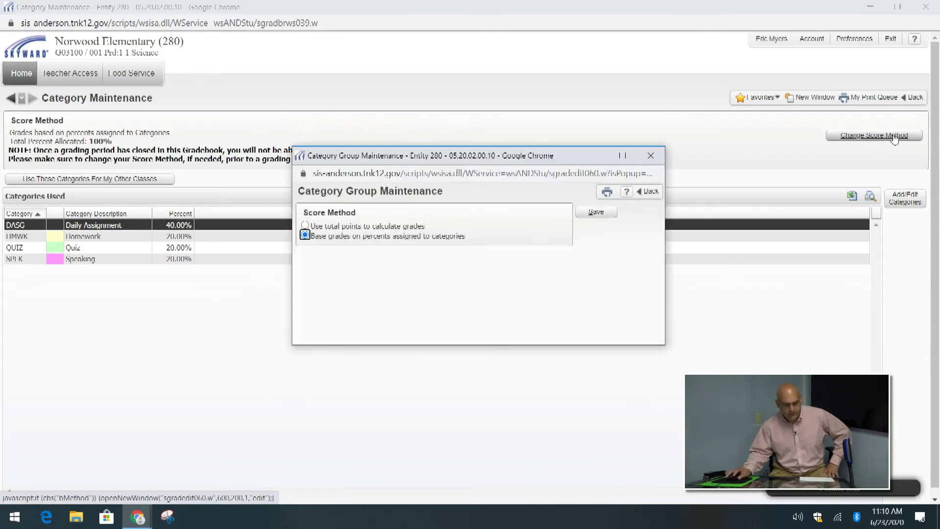
{"action": "left_click", "coordinate": [369, 227]}
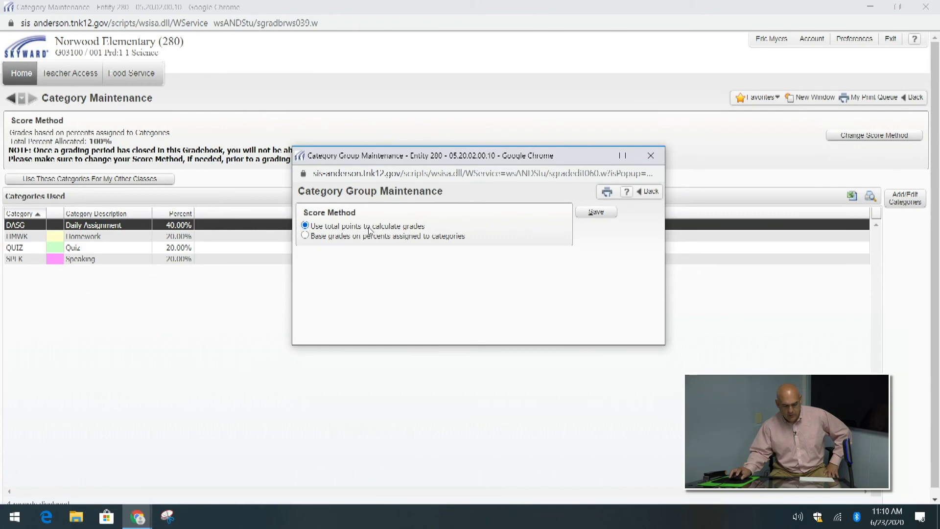
{"action": "left_click", "coordinate": [595, 212]}
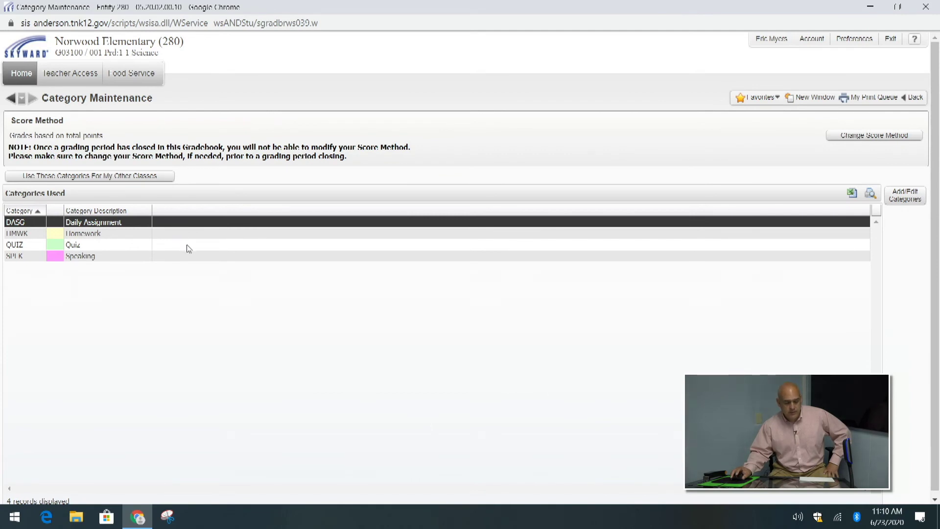
- Add the Exam, Folder, Papers and Presentation categories to the Science gradebook, save, and return to the main gradebook screen
{"action": "left_click", "coordinate": [899, 198]}
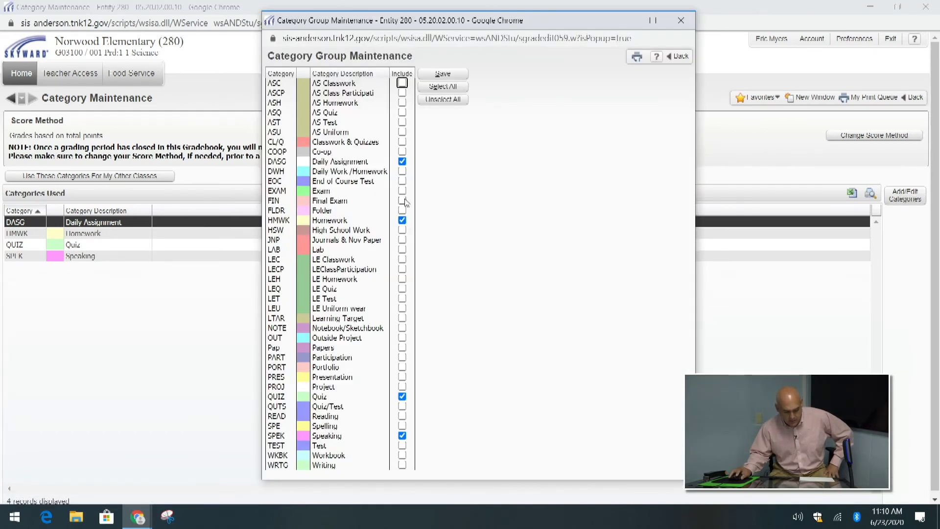
{"action": "left_click", "coordinate": [402, 191]}
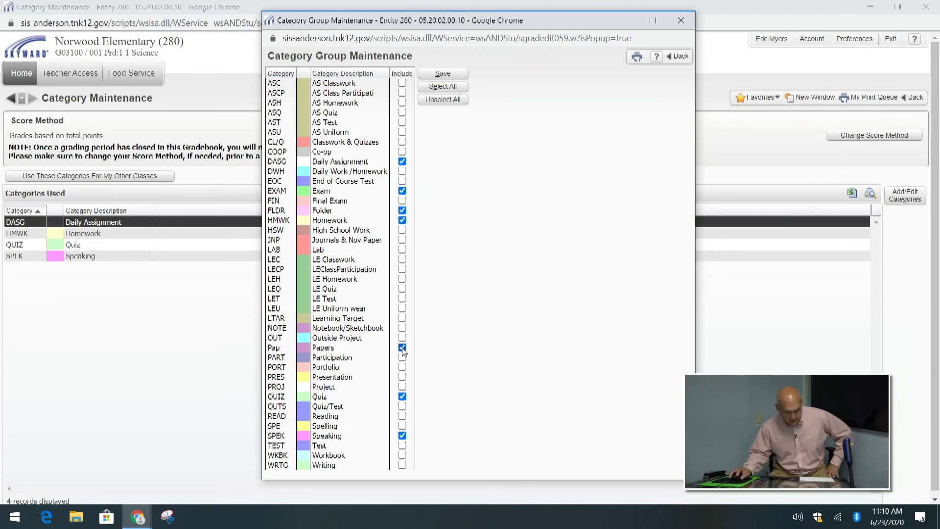
{"action": "left_click", "coordinate": [402, 377]}
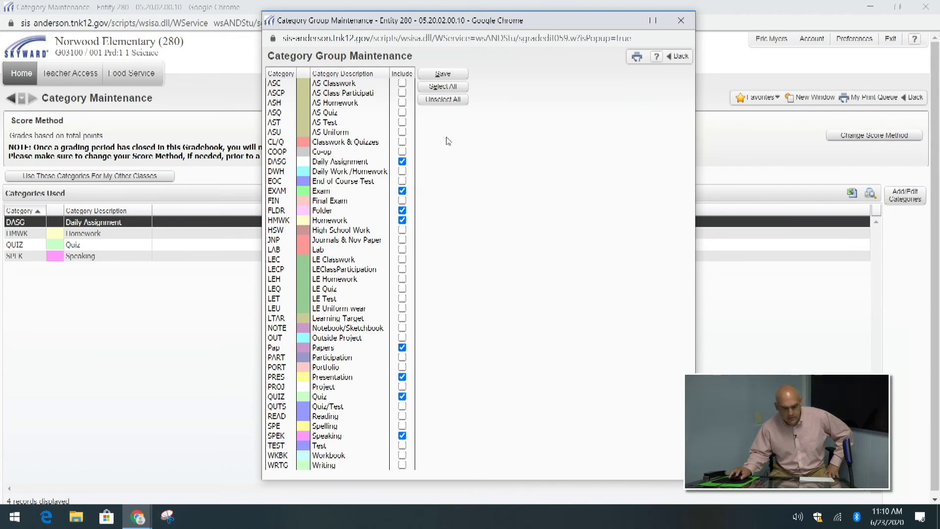
{"action": "left_click", "coordinate": [442, 74]}
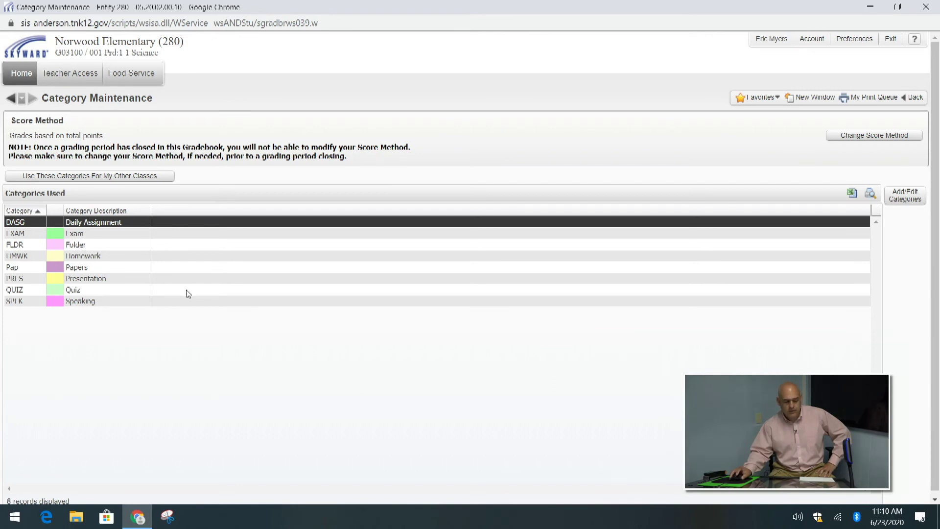
{"action": "left_click", "coordinate": [916, 98]}
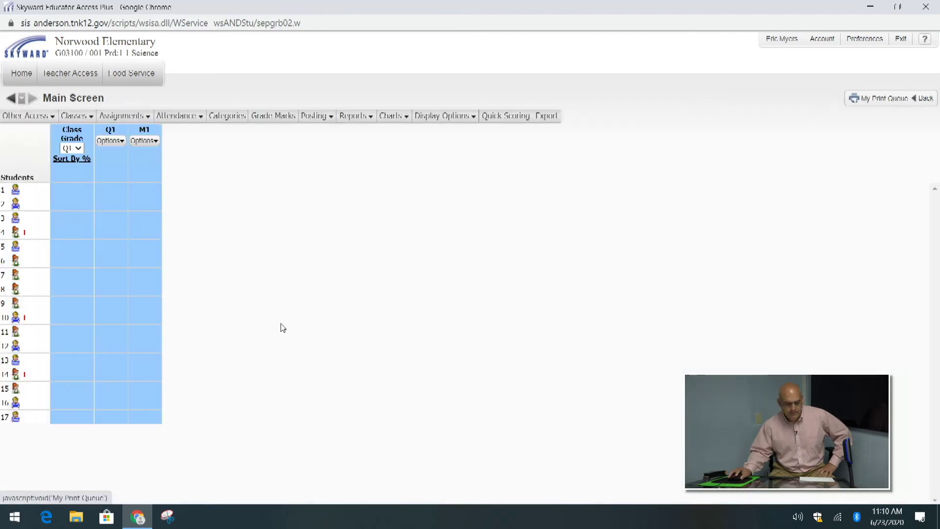
- Add an assignment in the Daily Assignment category with the description #1, and save it back to the gradebook
{"action": "left_click", "coordinate": [125, 116]}
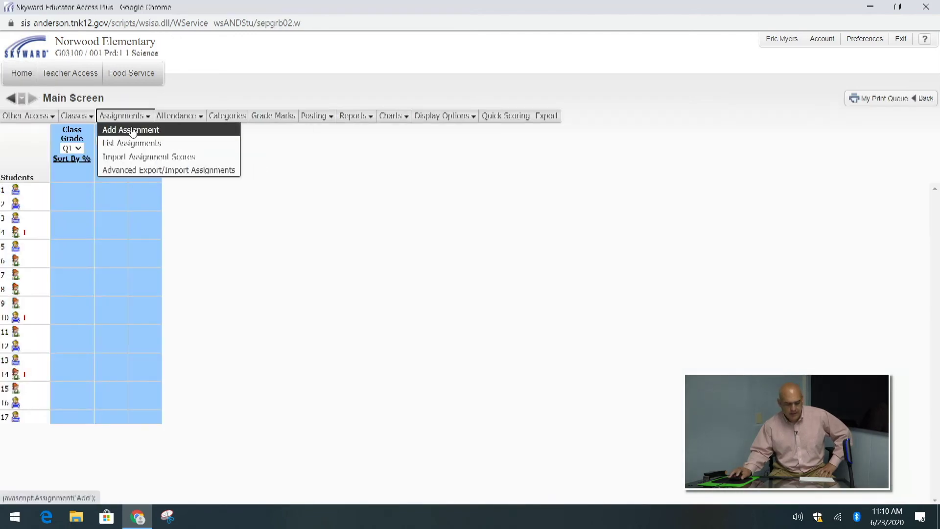
{"action": "left_click", "coordinate": [131, 128]}
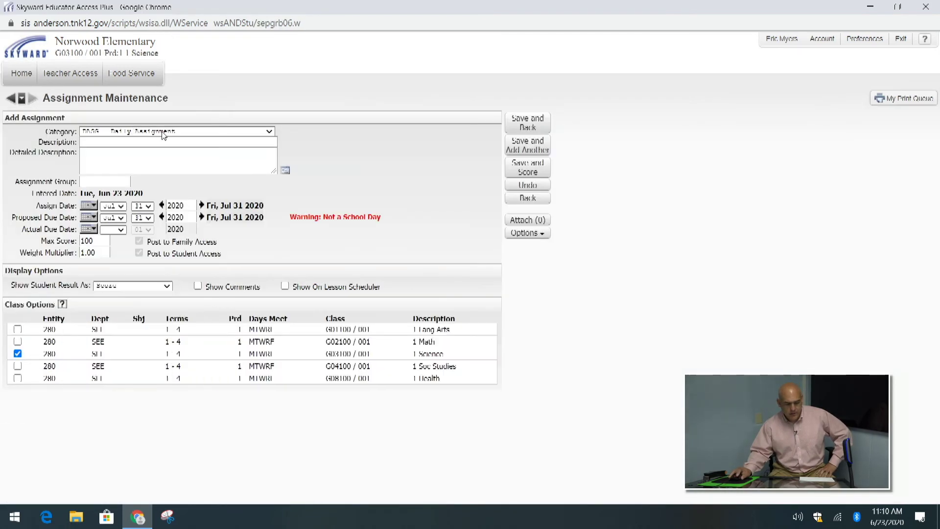
{"action": "left_click", "coordinate": [163, 132]}
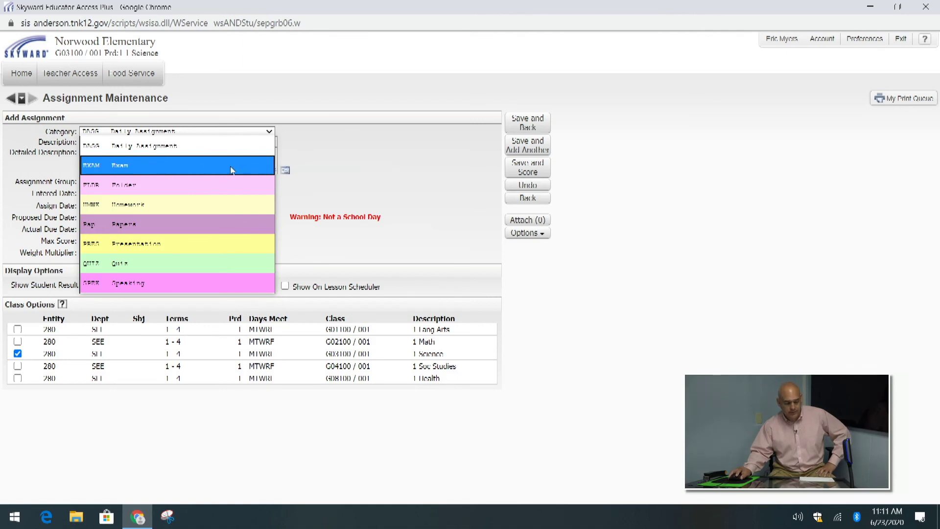
{"action": "left_click", "coordinate": [155, 147]}
{"action": "left_click", "coordinate": [155, 143]}
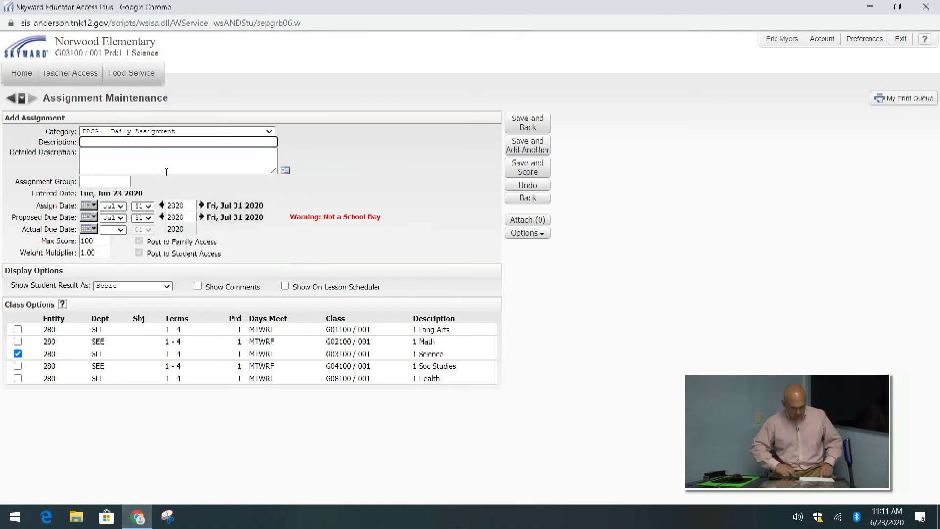
{"action": "type", "text": "#1"}
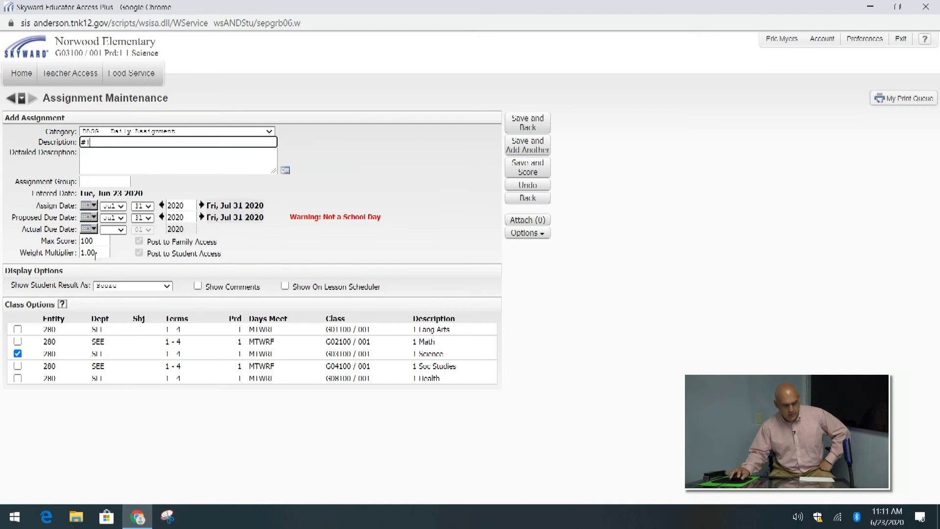
{"action": "left_click", "coordinate": [529, 127]}
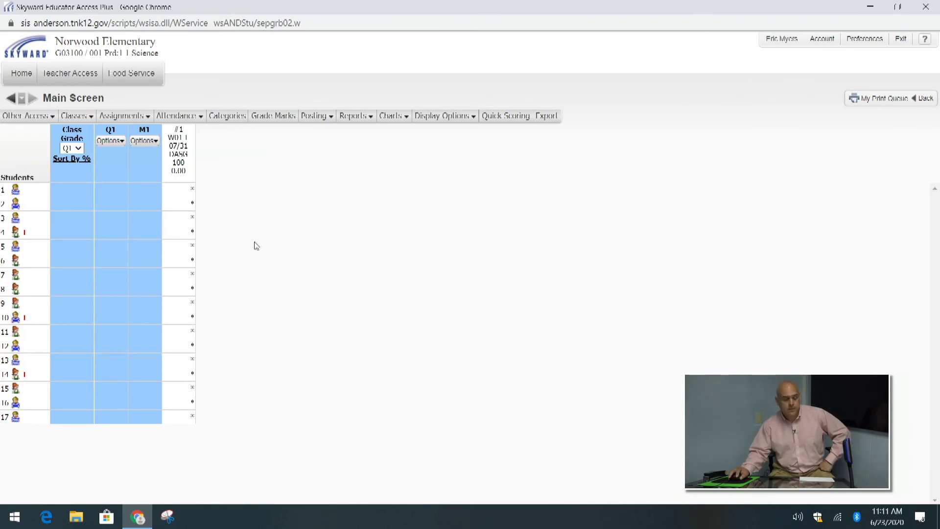
- Add an Exam category assignment described as Test #1 with a weight multiplier of 3.00, and save it back to the gradebook
{"action": "mouse_move", "coordinate": [112, 119]}
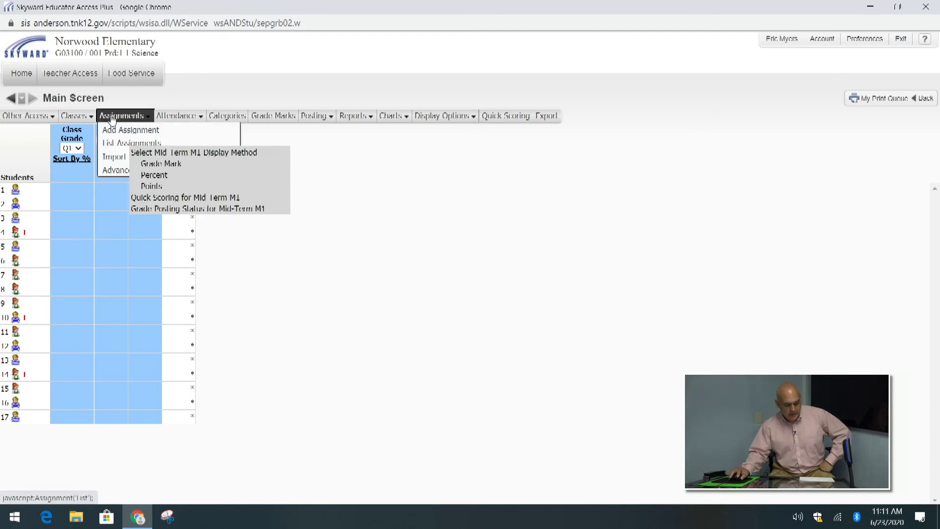
{"action": "left_click", "coordinate": [114, 130]}
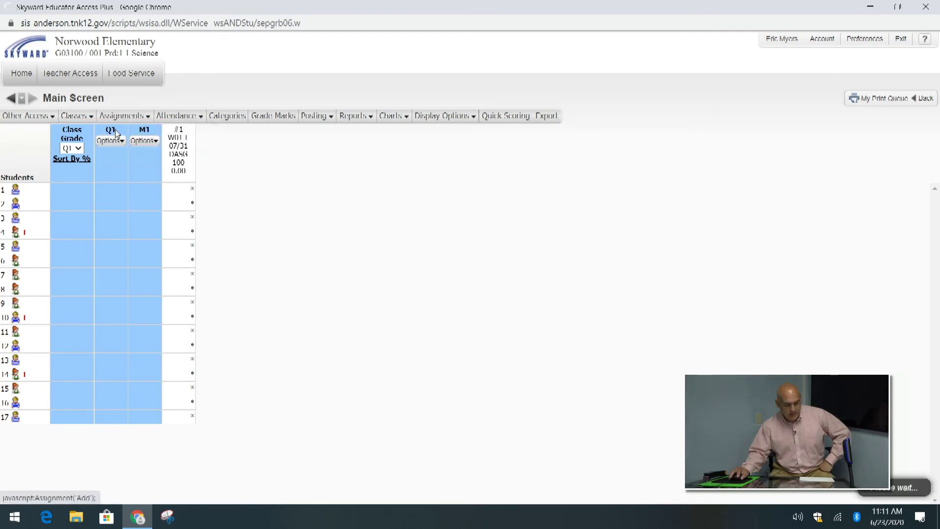
{"action": "left_click", "coordinate": [145, 133]}
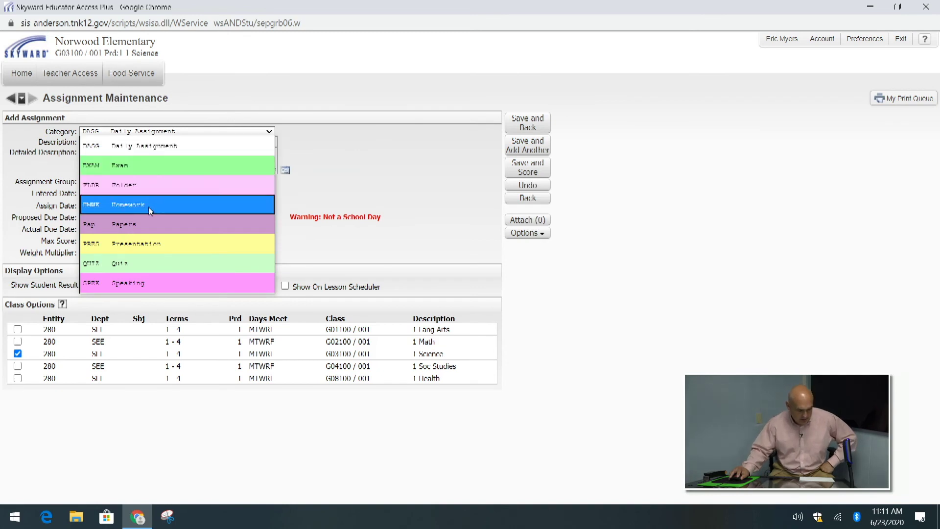
{"action": "left_click", "coordinate": [146, 166]}
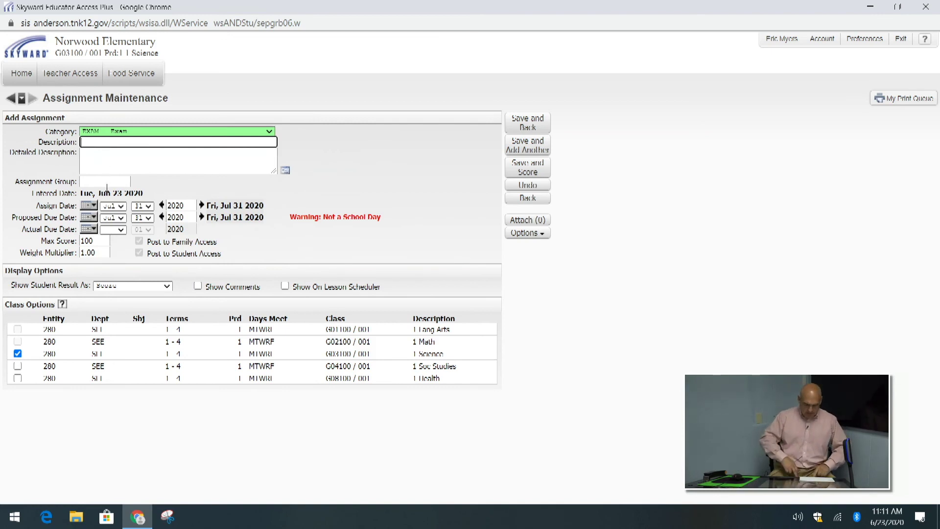
{"action": "type", "text": "Test"}
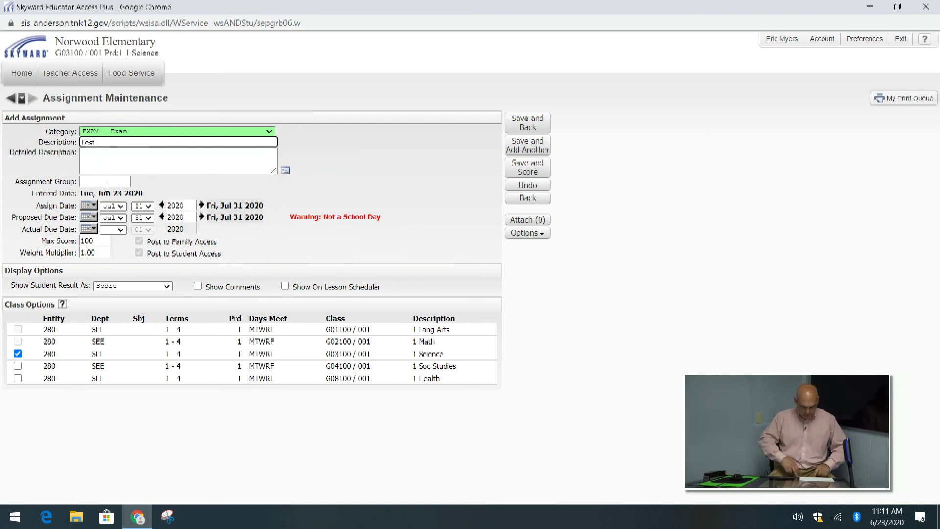
{"action": "type", "text": " #1"}
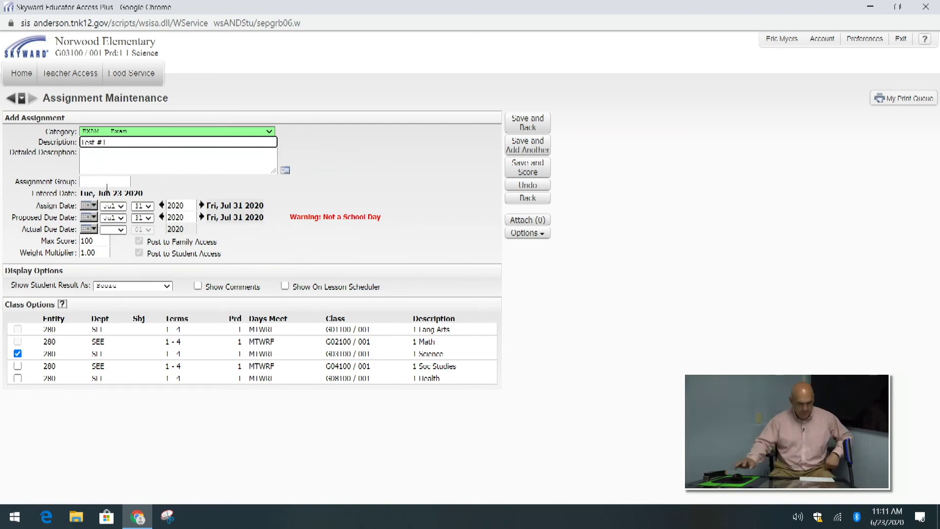
{"action": "left_click", "coordinate": [82, 253]}
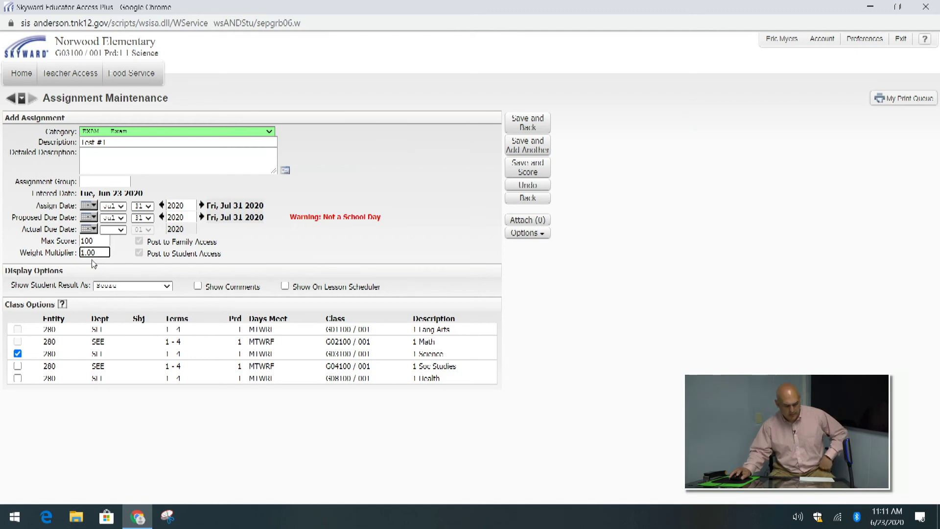
{"action": "key", "text": "BackSpace"}
{"action": "key", "text": "Delete"}
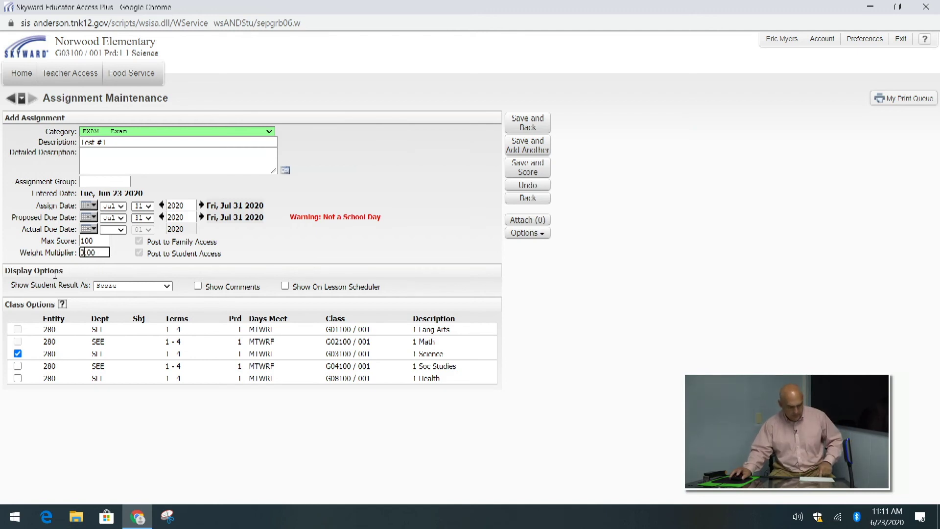
{"action": "left_click", "coordinate": [529, 124]}
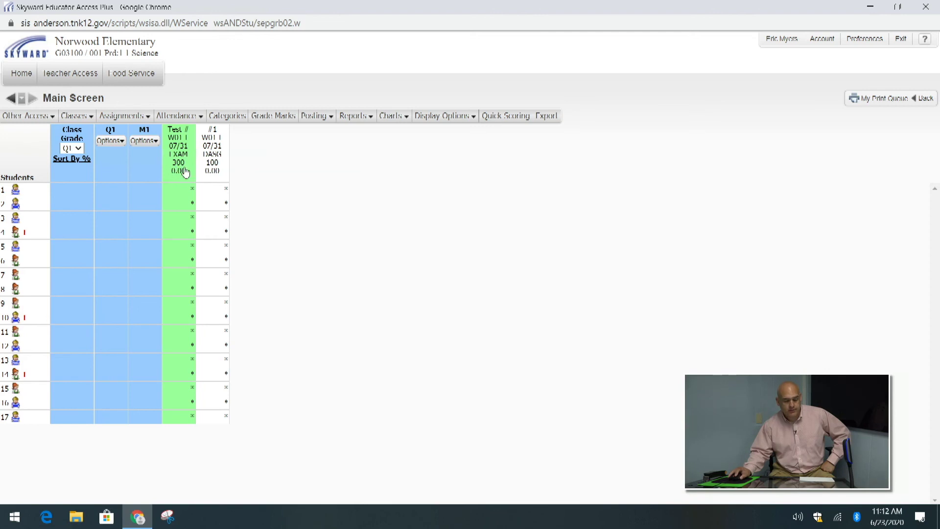
- Enter Test #1 scores of 88, 90 and 50 for students 1, 2 and 3, and save them
{"action": "left_click", "coordinate": [177, 143]}
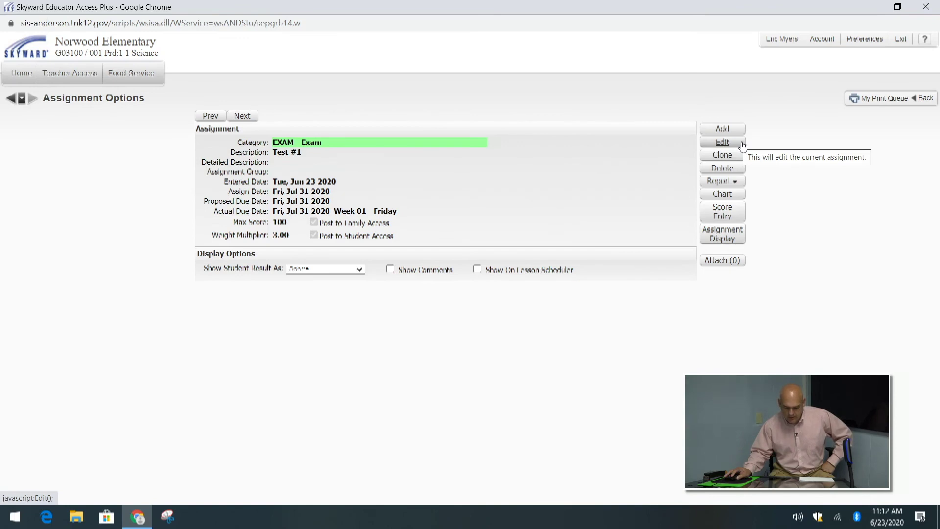
{"action": "left_click", "coordinate": [728, 211]}
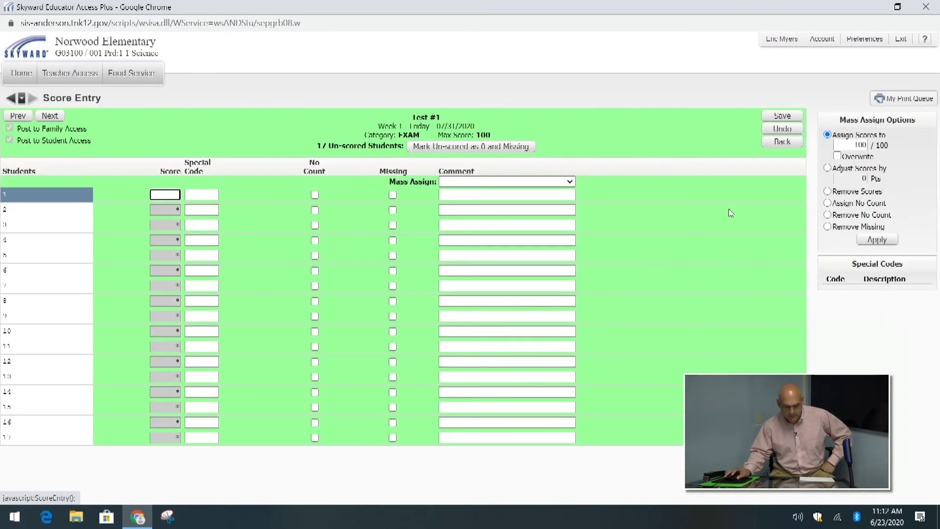
{"action": "left_click", "coordinate": [159, 196]}
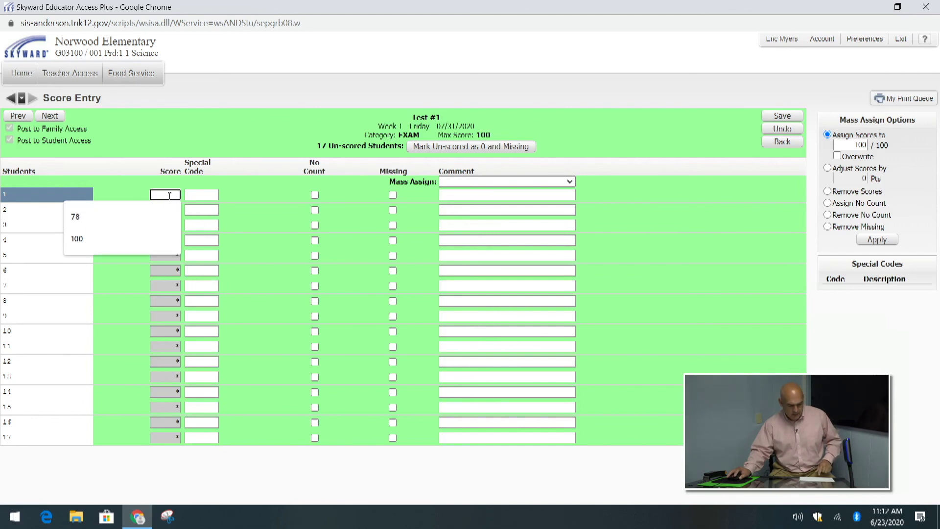
{"action": "type", "text": "88"}
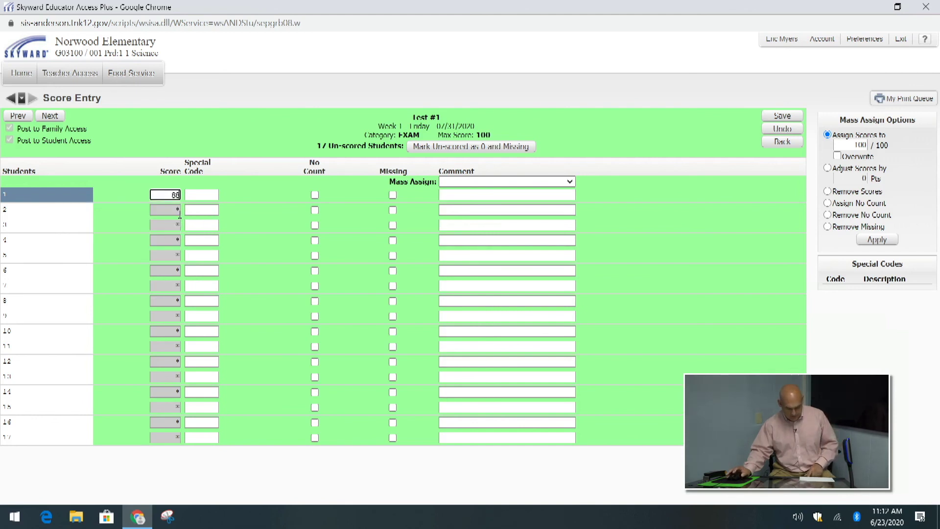
{"action": "key", "text": "Return"}
{"action": "type", "text": "9"}
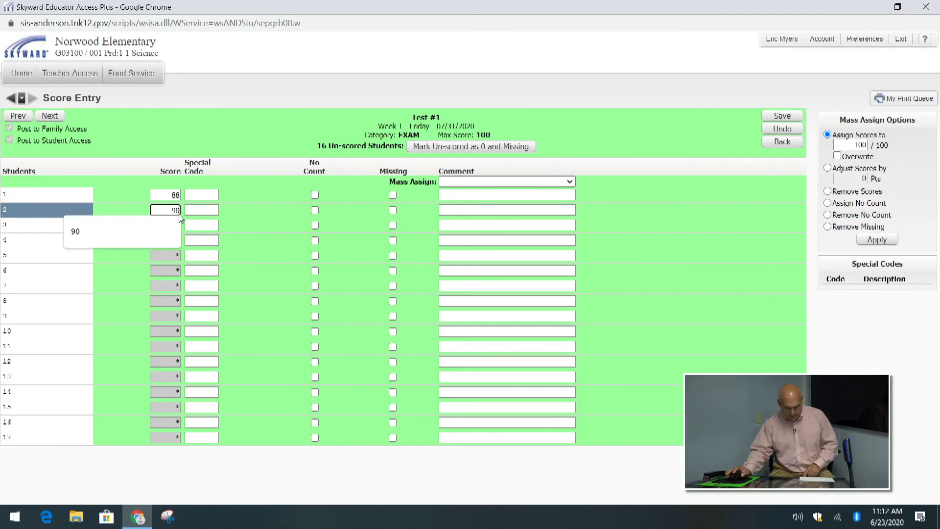
{"action": "type", "text": "0"}
{"action": "key", "text": "Return"}
{"action": "type", "text": "50"}
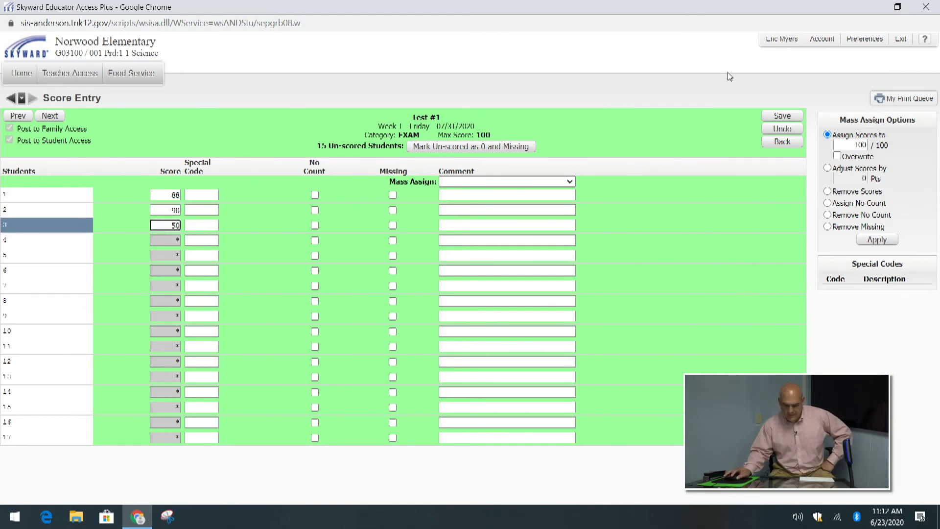
{"action": "left_click", "coordinate": [783, 115]}
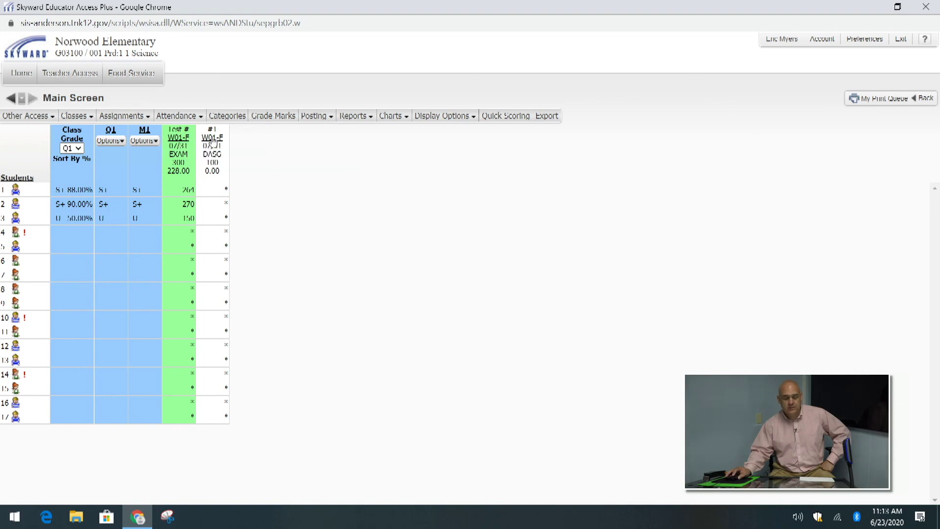
- Review the grade period display settings for Mid Term 1 and Quarter 1, and save them as they are
{"action": "left_click", "coordinate": [443, 115]}
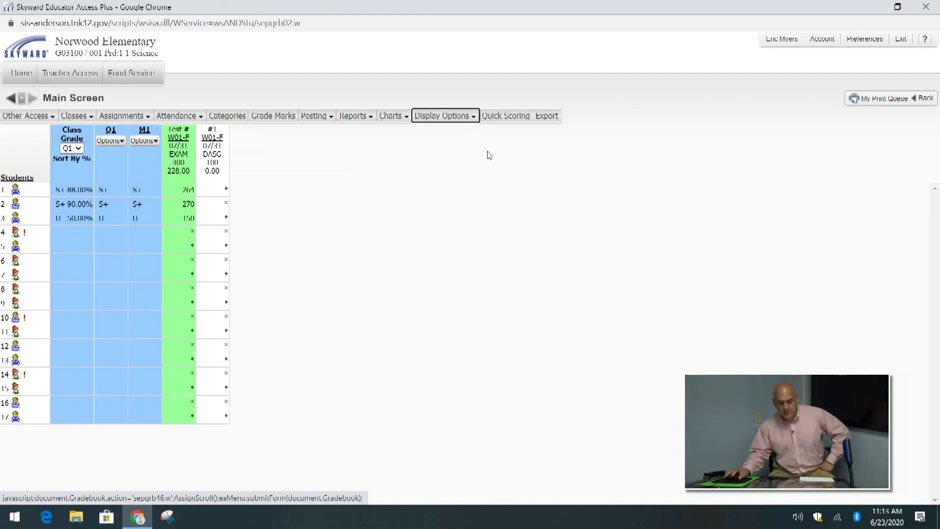
{"action": "left_click", "coordinate": [449, 115]}
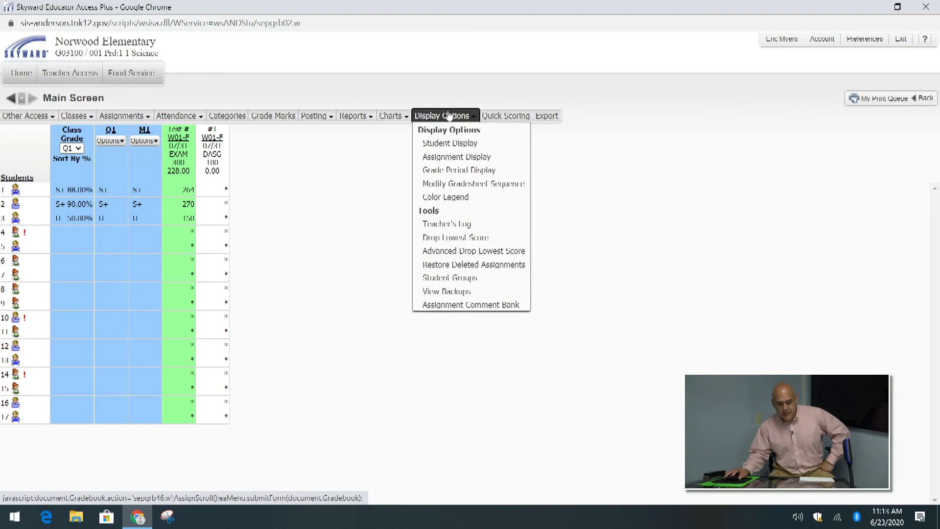
{"action": "left_click", "coordinate": [440, 171]}
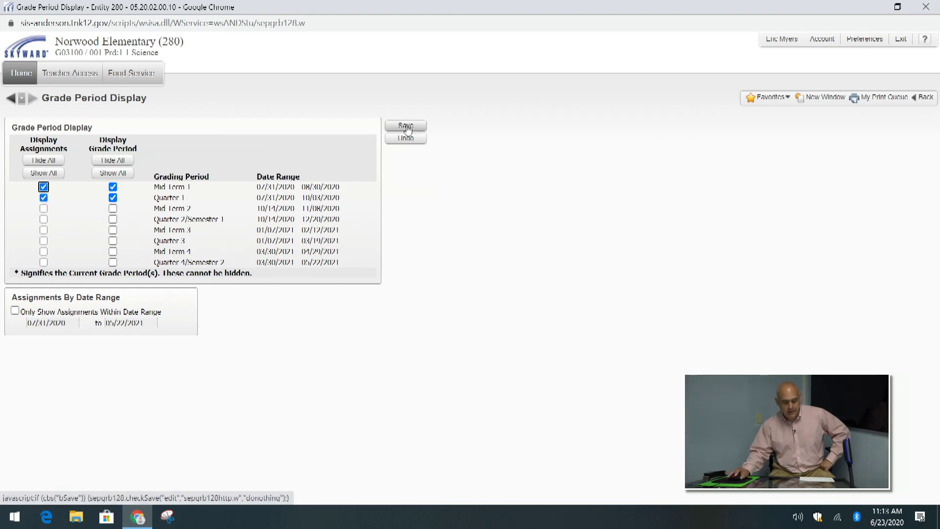
{"action": "left_click", "coordinate": [423, 128]}
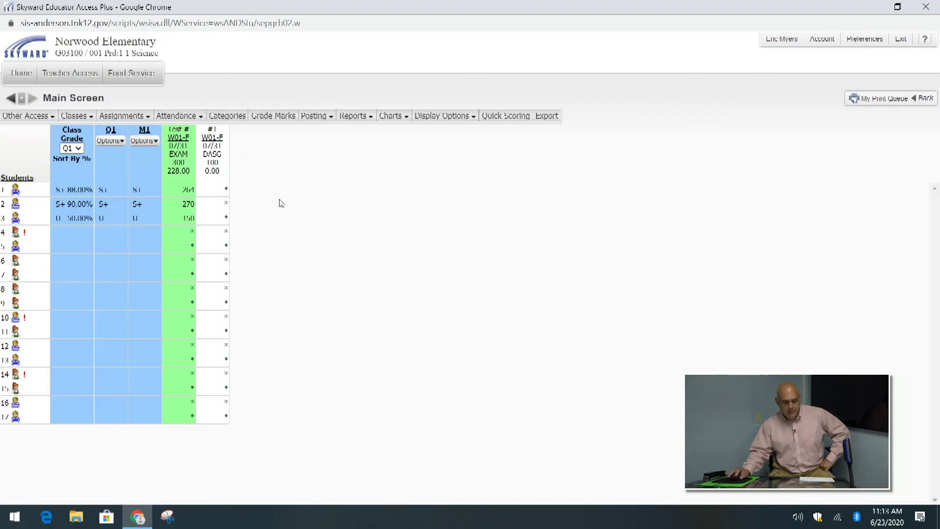
- Delete the Daily Assignment #1 and the Exam assignment Test #1 from the gradebook
{"action": "left_click", "coordinate": [219, 153]}
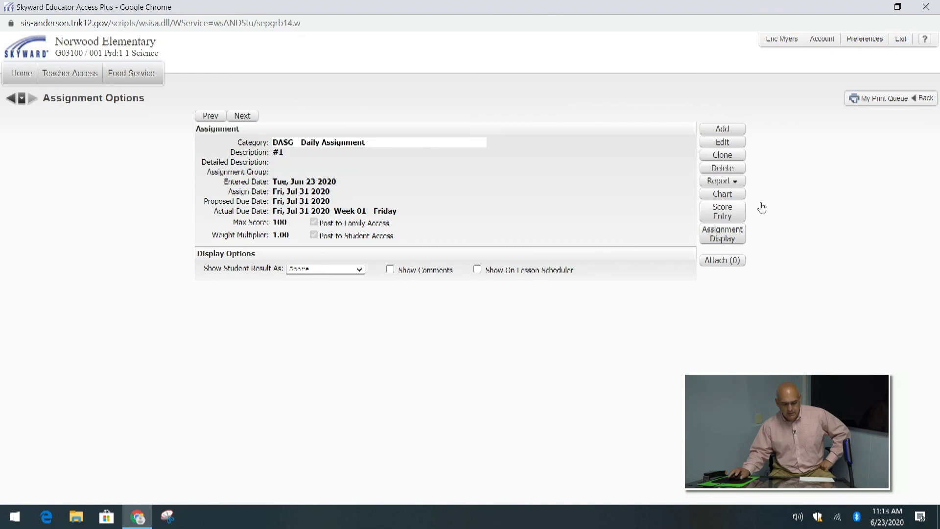
{"action": "left_click", "coordinate": [716, 169]}
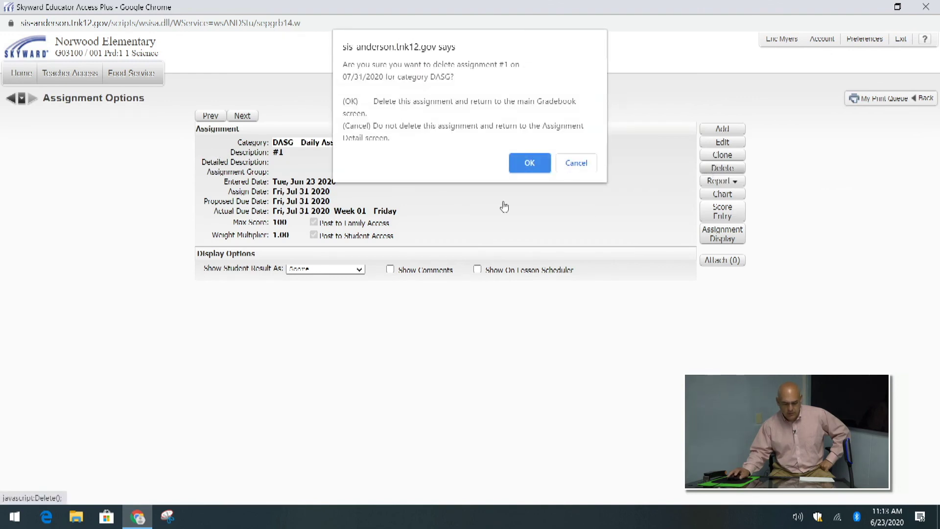
{"action": "left_click", "coordinate": [532, 163]}
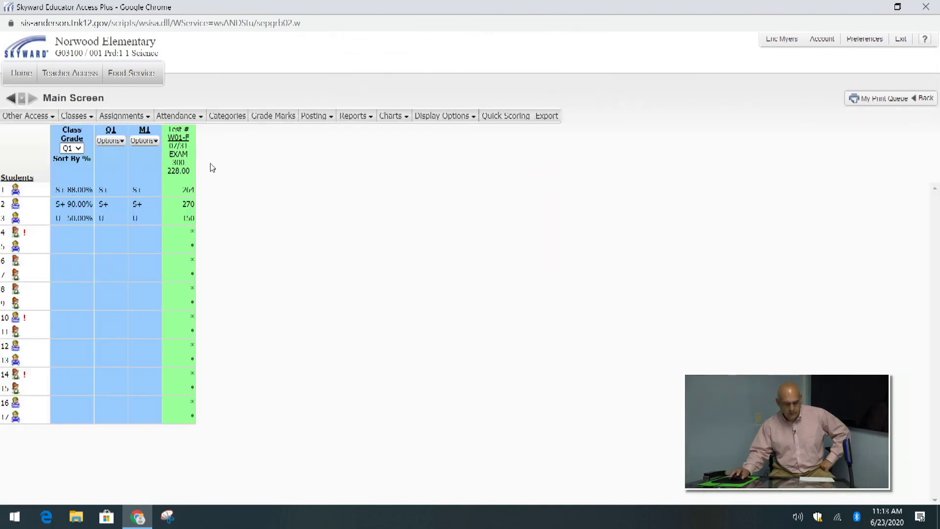
{"action": "left_click", "coordinate": [179, 152]}
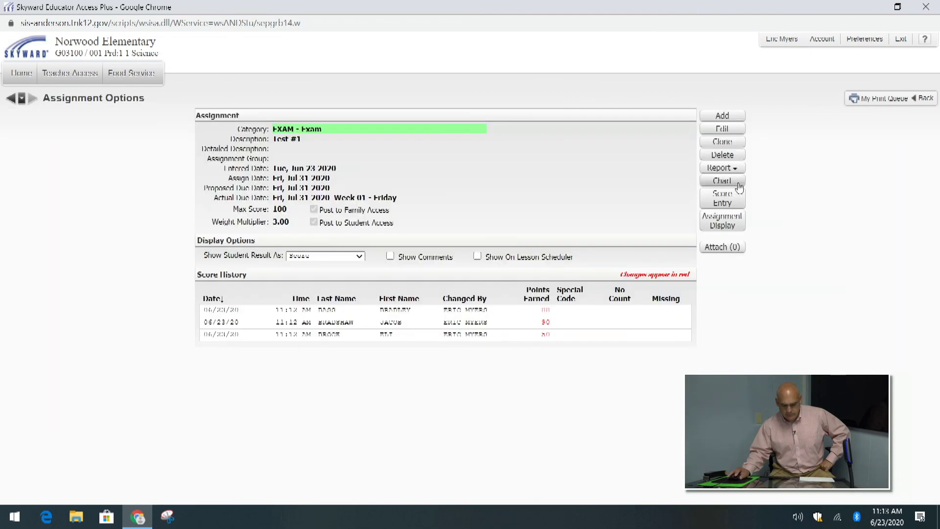
{"action": "left_click", "coordinate": [728, 156]}
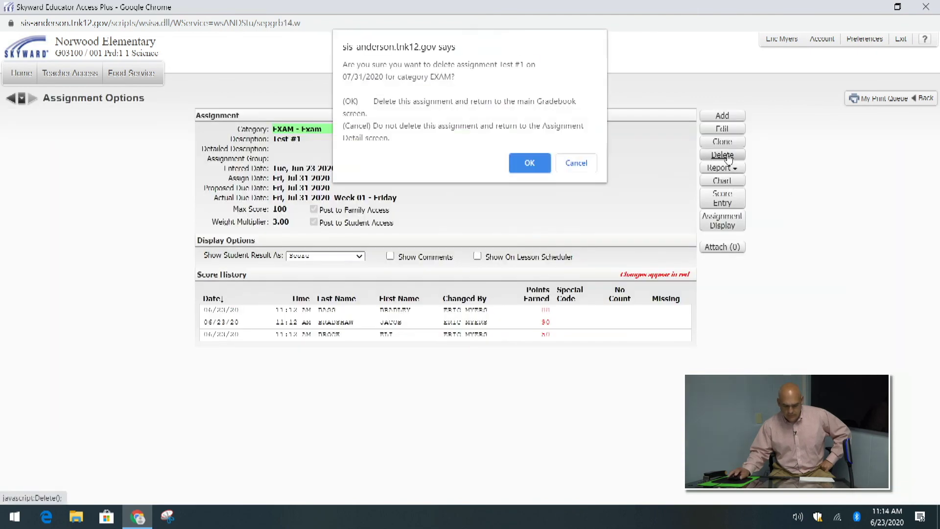
{"action": "left_click", "coordinate": [529, 162]}
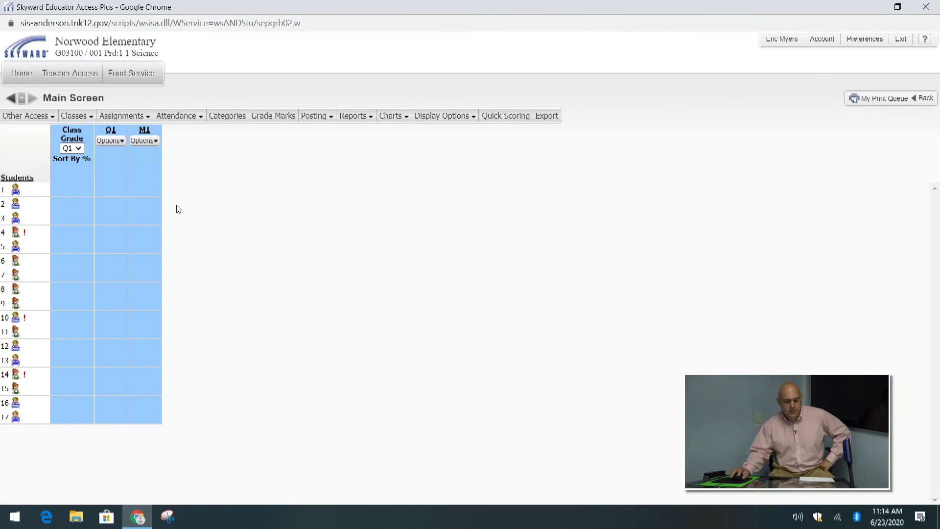
- View the class's daily attendance entry screen by name, and return to the gradebook
{"action": "left_click", "coordinate": [192, 118]}
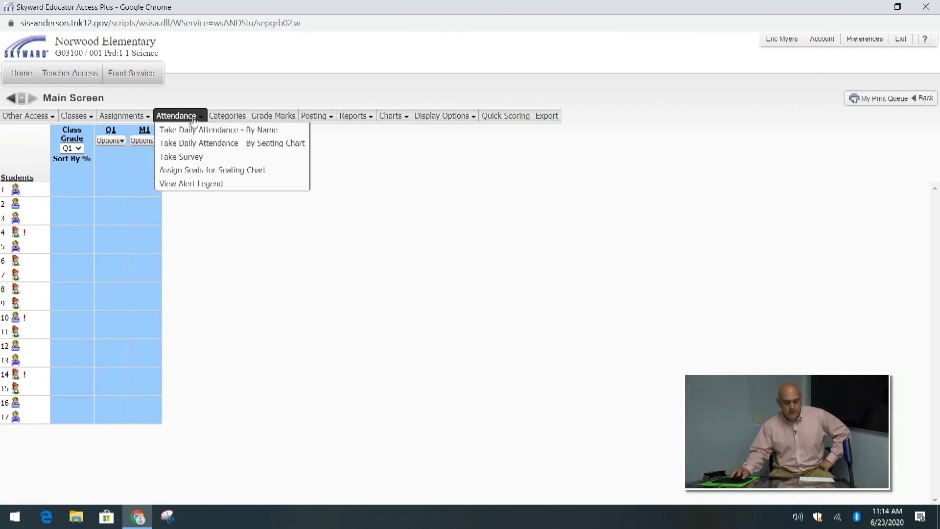
{"action": "left_click", "coordinate": [190, 133]}
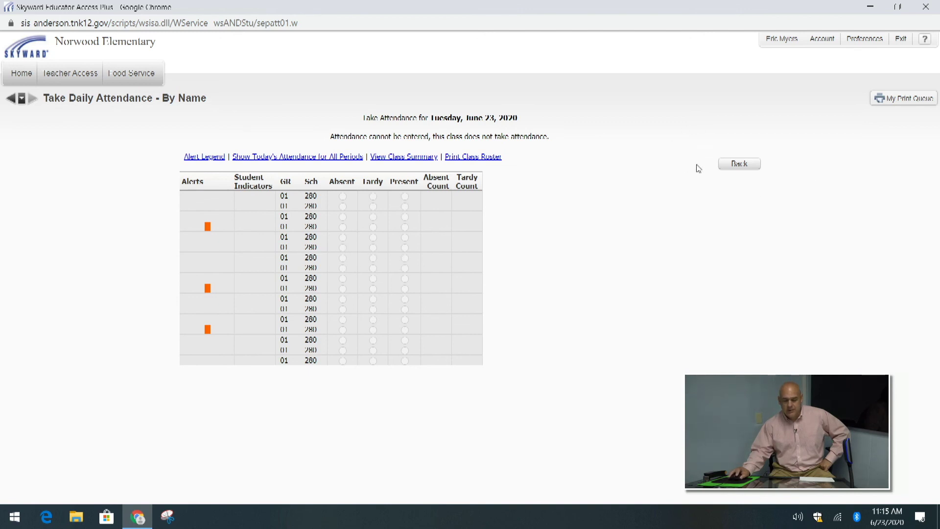
{"action": "left_click", "coordinate": [738, 164]}
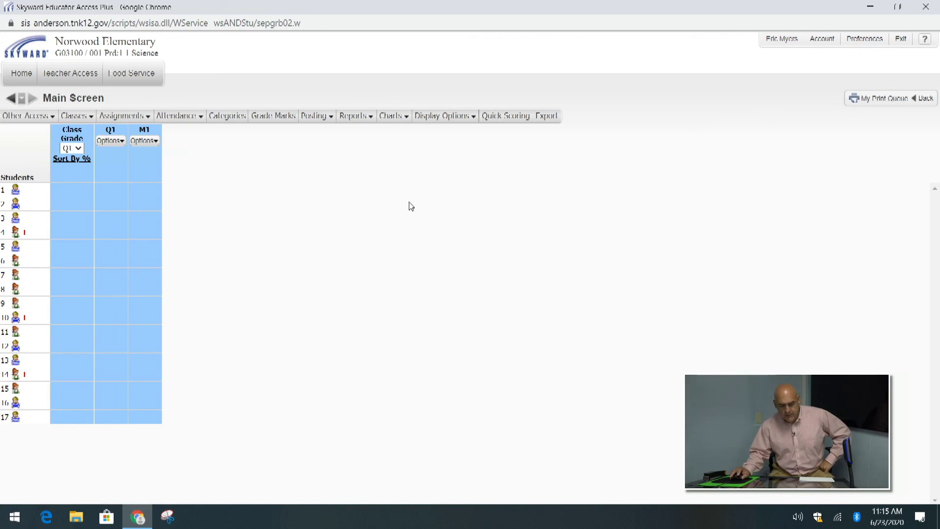
{"action": "left_click", "coordinate": [449, 118]}
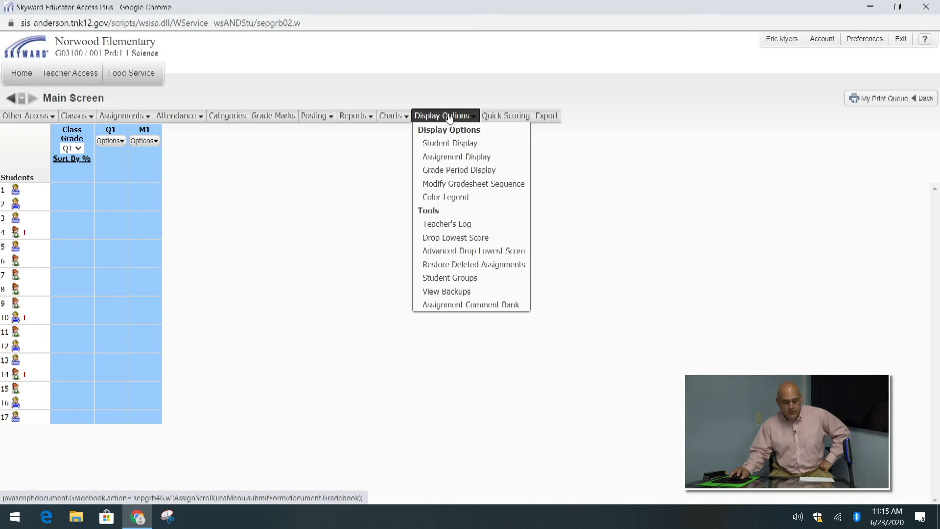
{"action": "left_click", "coordinate": [450, 120]}
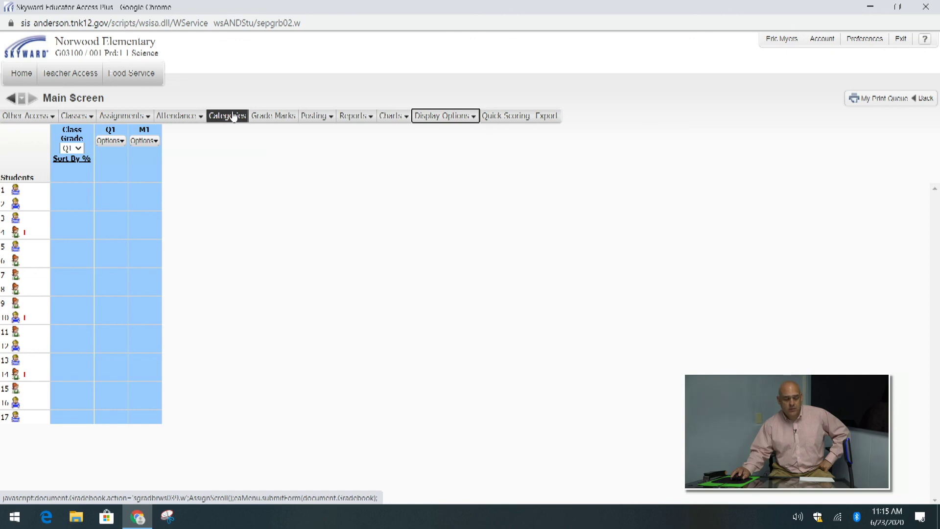
{"action": "left_click", "coordinate": [185, 117]}
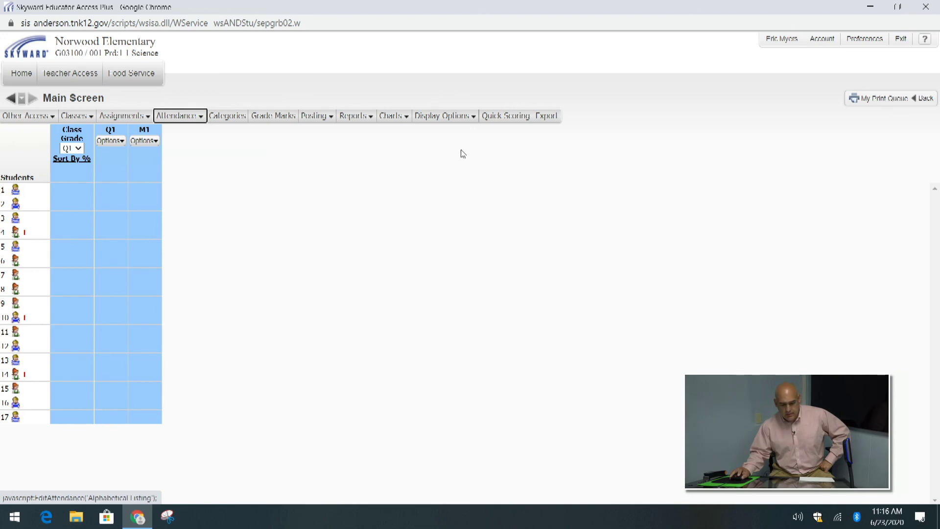
- Set the student name display to First Last (Full Name, Grouped), and save it back to the gradebook
{"action": "mouse_move", "coordinate": [448, 116]}
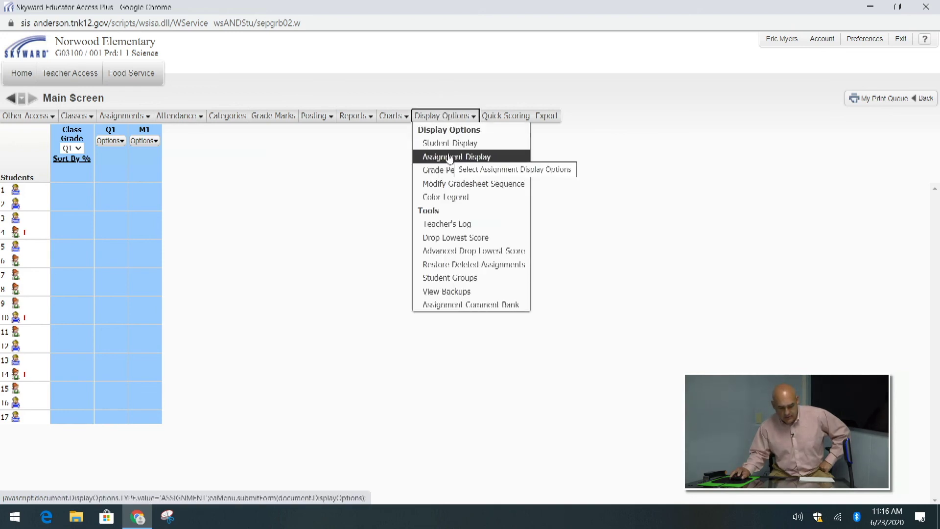
{"action": "left_click", "coordinate": [449, 143]}
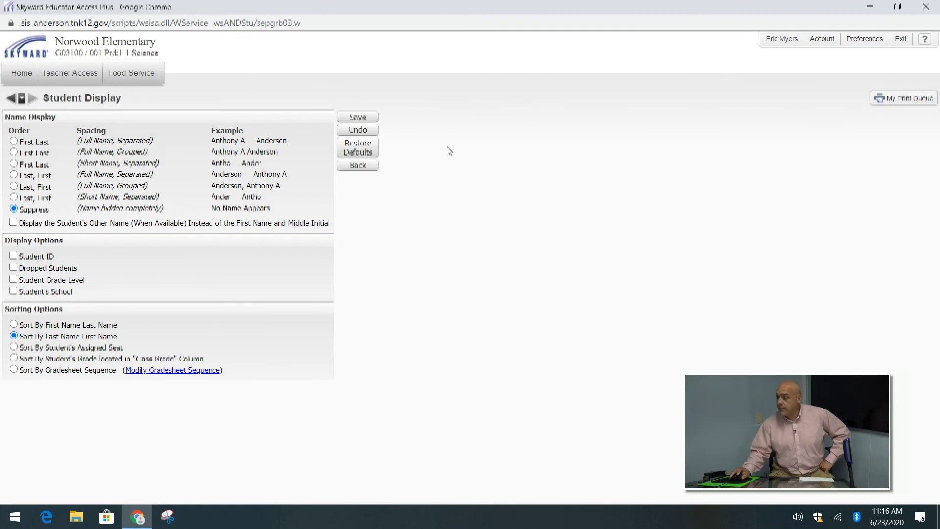
{"action": "left_click", "coordinate": [14, 153]}
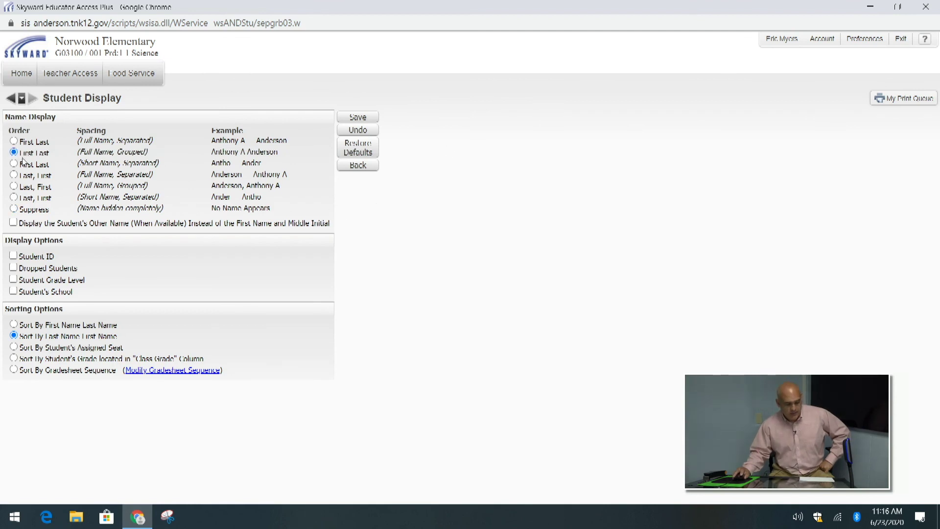
{"action": "left_click", "coordinate": [365, 119]}
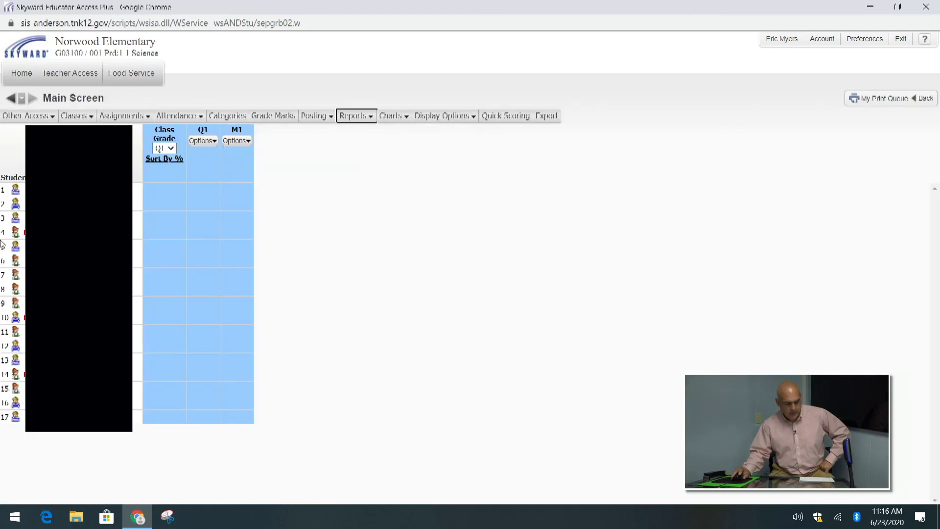